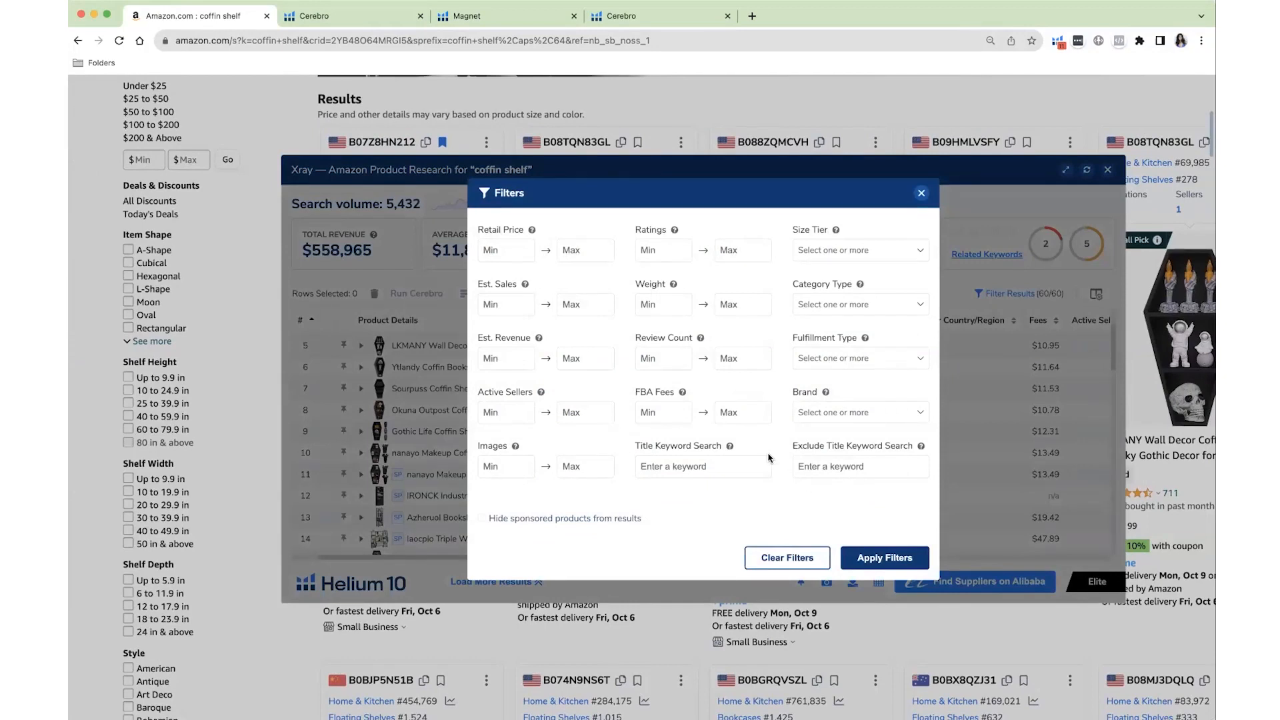
Step: Filter the Xray product results to titles containing the keyword "coffin"
{"action": "left_click", "coordinate": [719, 464]}
{"action": "left_click", "coordinate": [708, 499]}
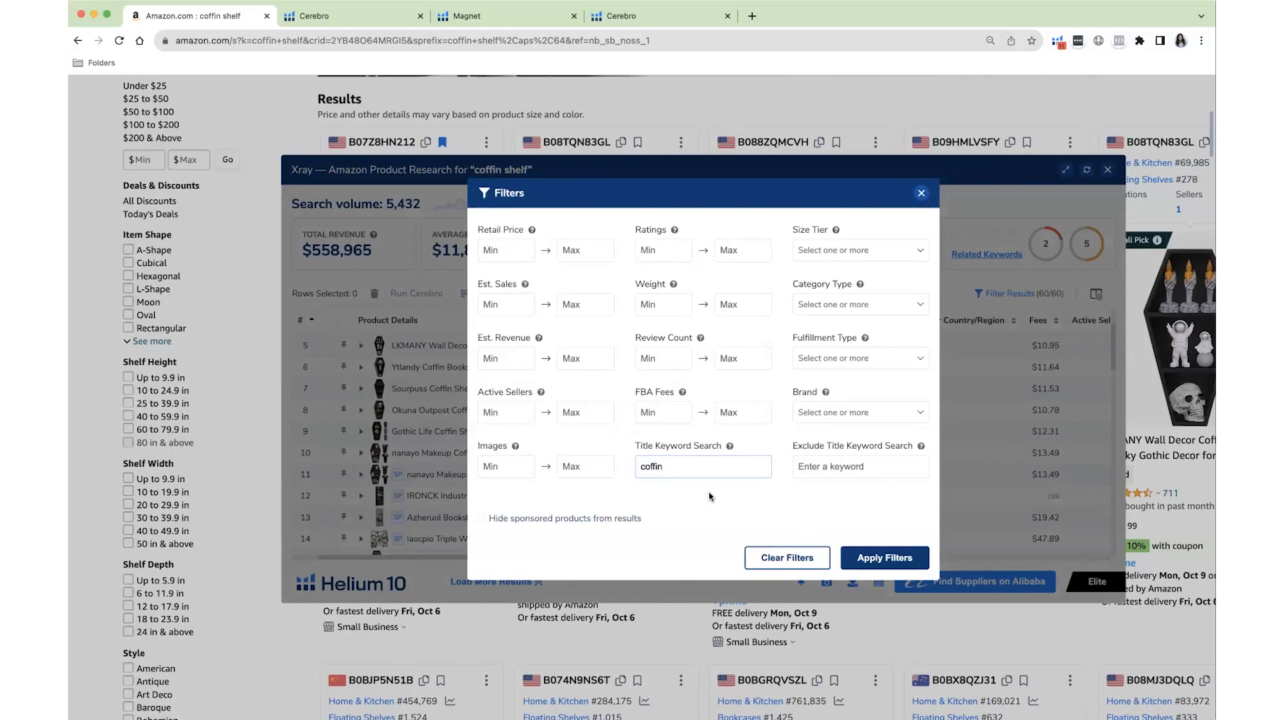
{"action": "left_click", "coordinate": [871, 558]}
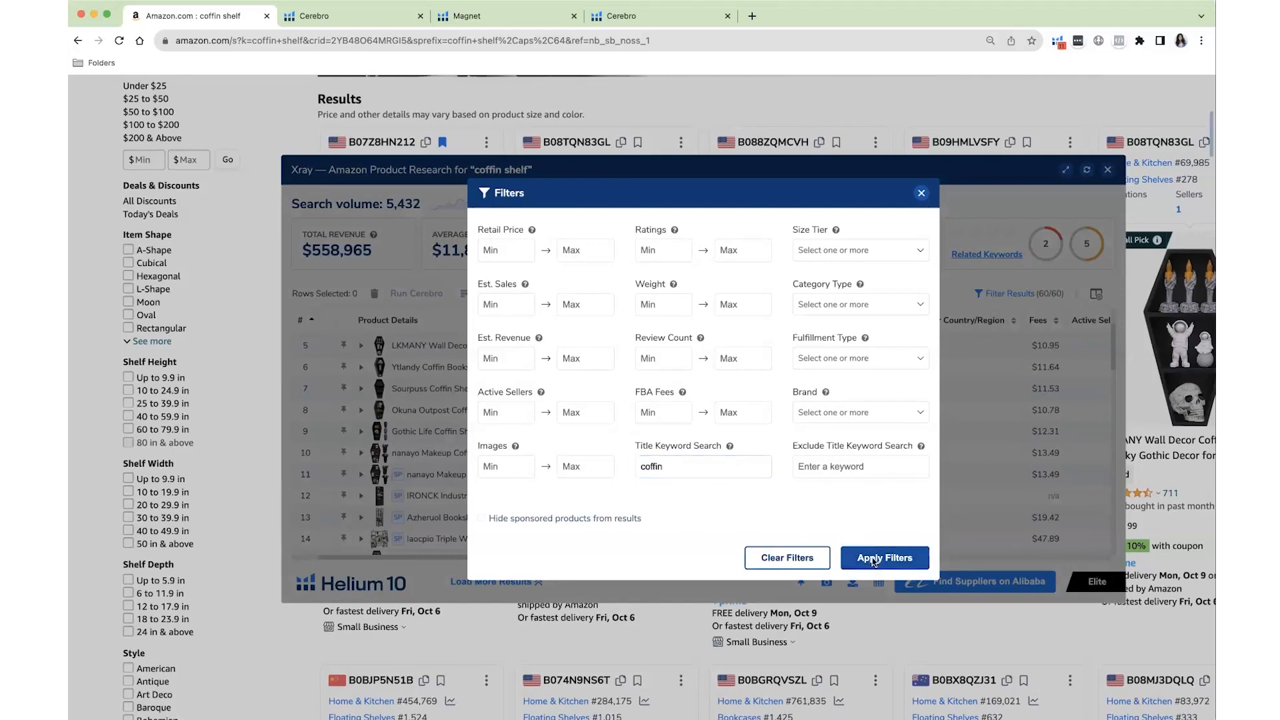
Step: Sort the filtered Xray products by revenue from highest to lowest
{"action": "scroll", "coordinate": [480, 441], "scroll_direction": "down", "scroll_amount": 5}
{"action": "scroll", "coordinate": [479, 441], "scroll_direction": "up", "scroll_amount": 5}
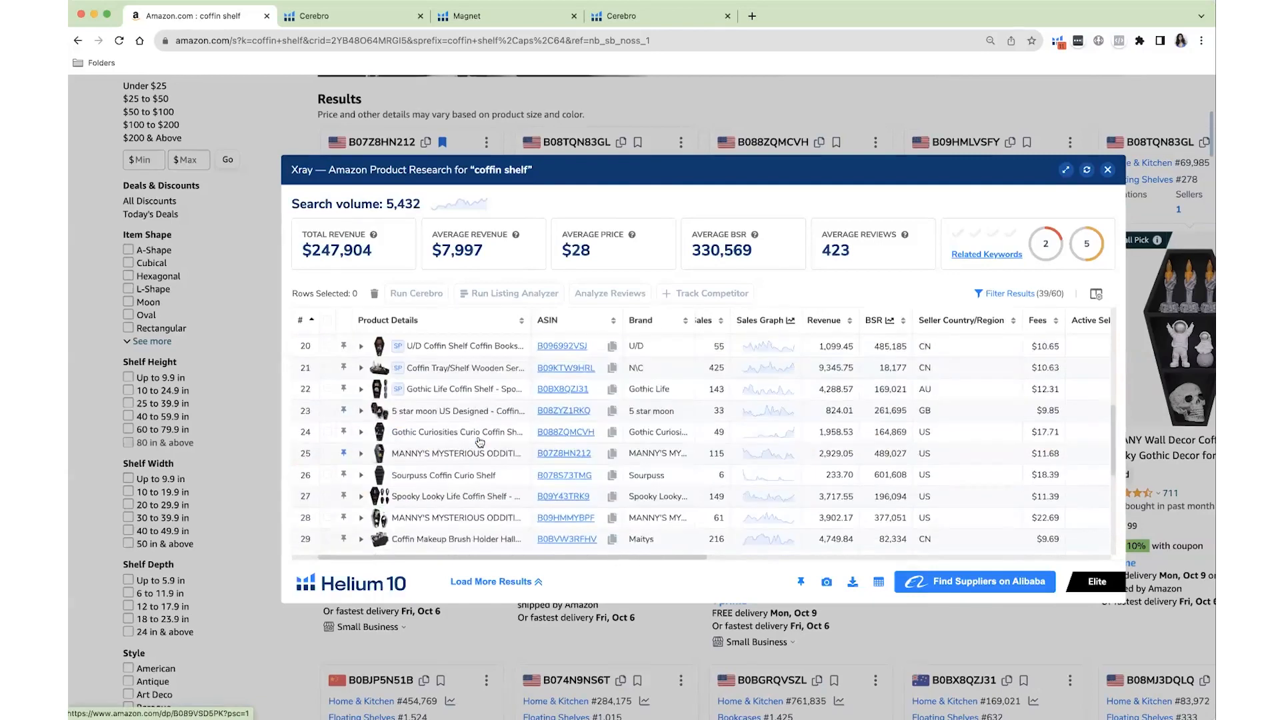
{"action": "scroll", "coordinate": [478, 441], "scroll_direction": "up", "scroll_amount": 3}
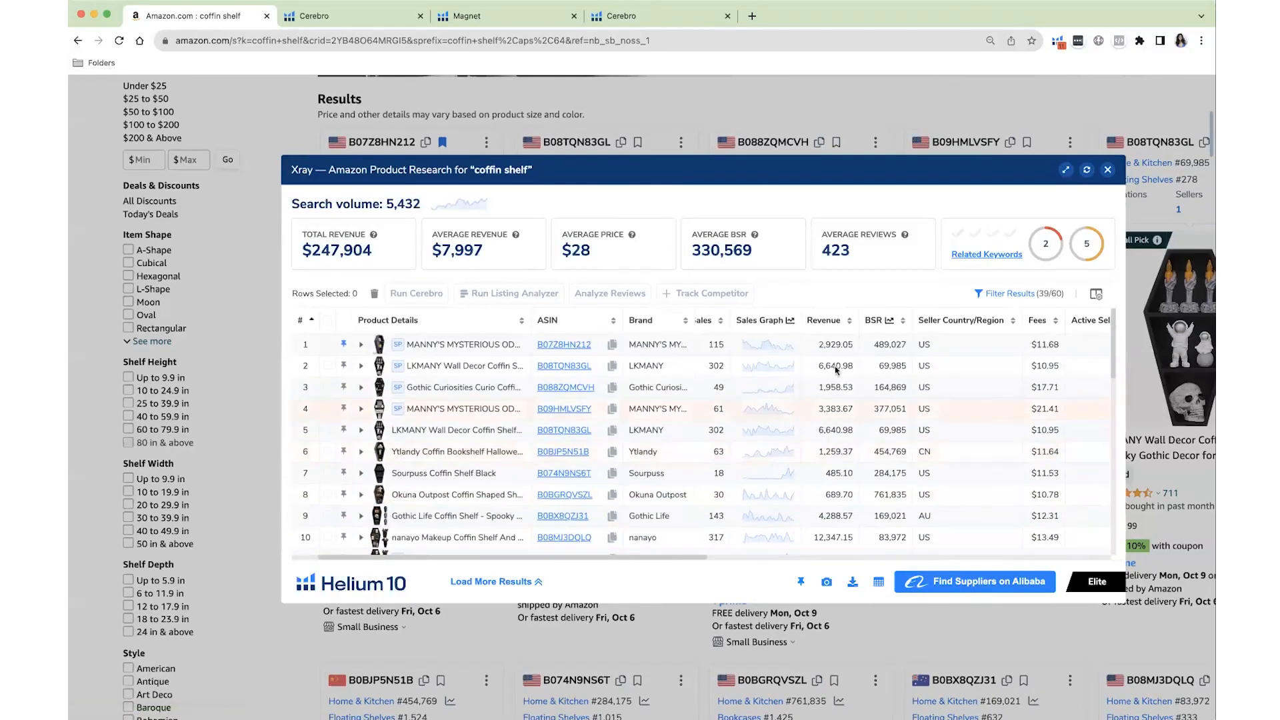
{"action": "left_click", "coordinate": [818, 327]}
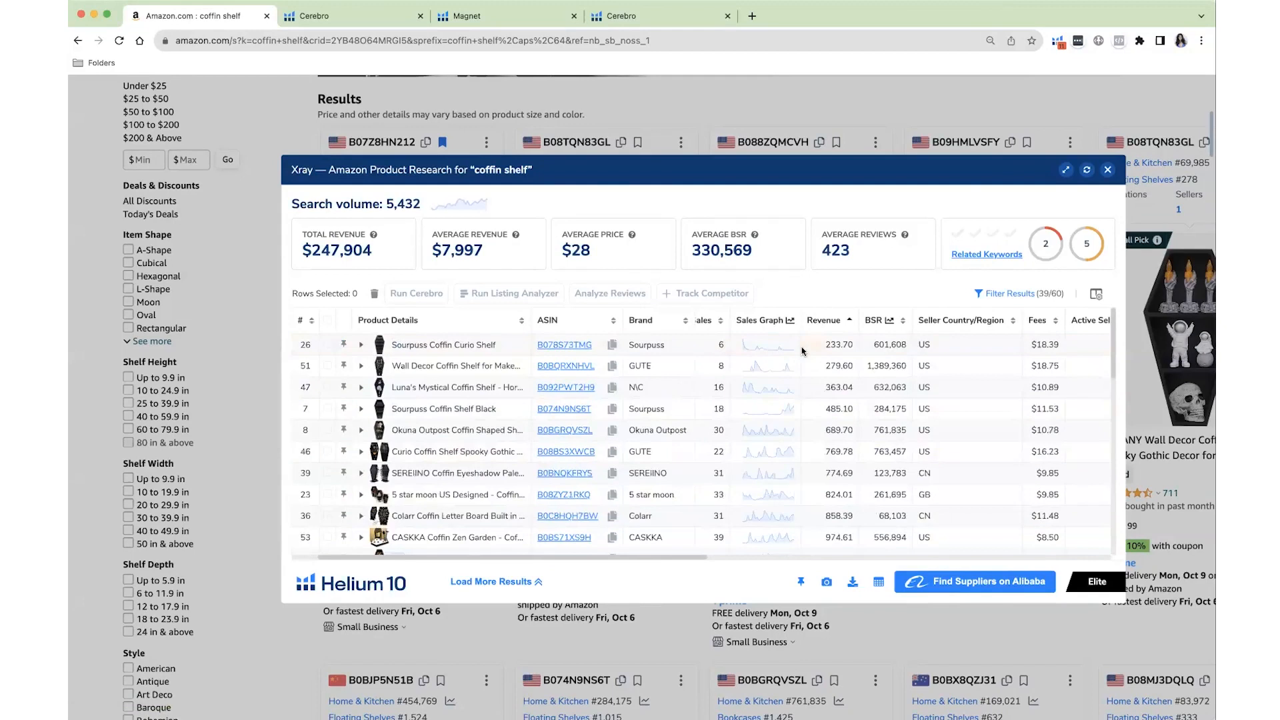
{"action": "left_click", "coordinate": [821, 319]}
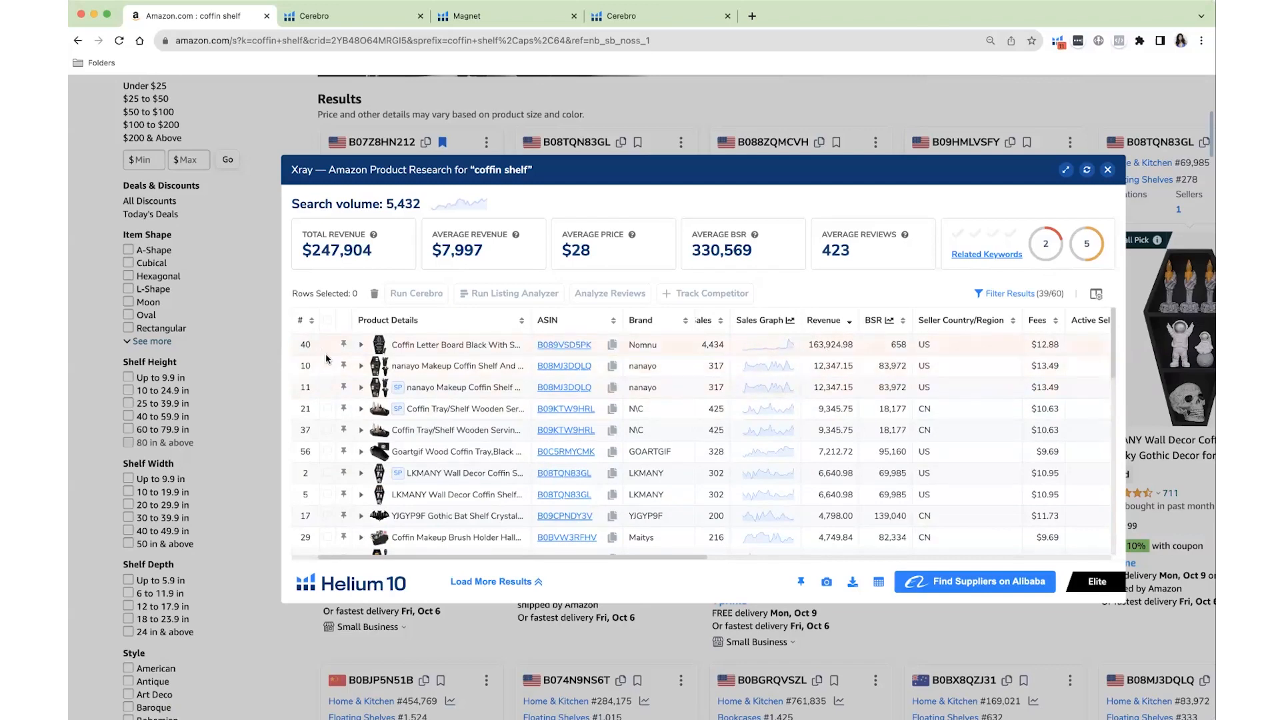
Step: Select the MANNY'S MYSTERIOUS ODDITIES product B09HMMYBPF, the N\C coffin tray in row 37 and the Nomnu coffin letter board
{"action": "scroll", "coordinate": [333, 440], "scroll_direction": "down", "scroll_amount": 4}
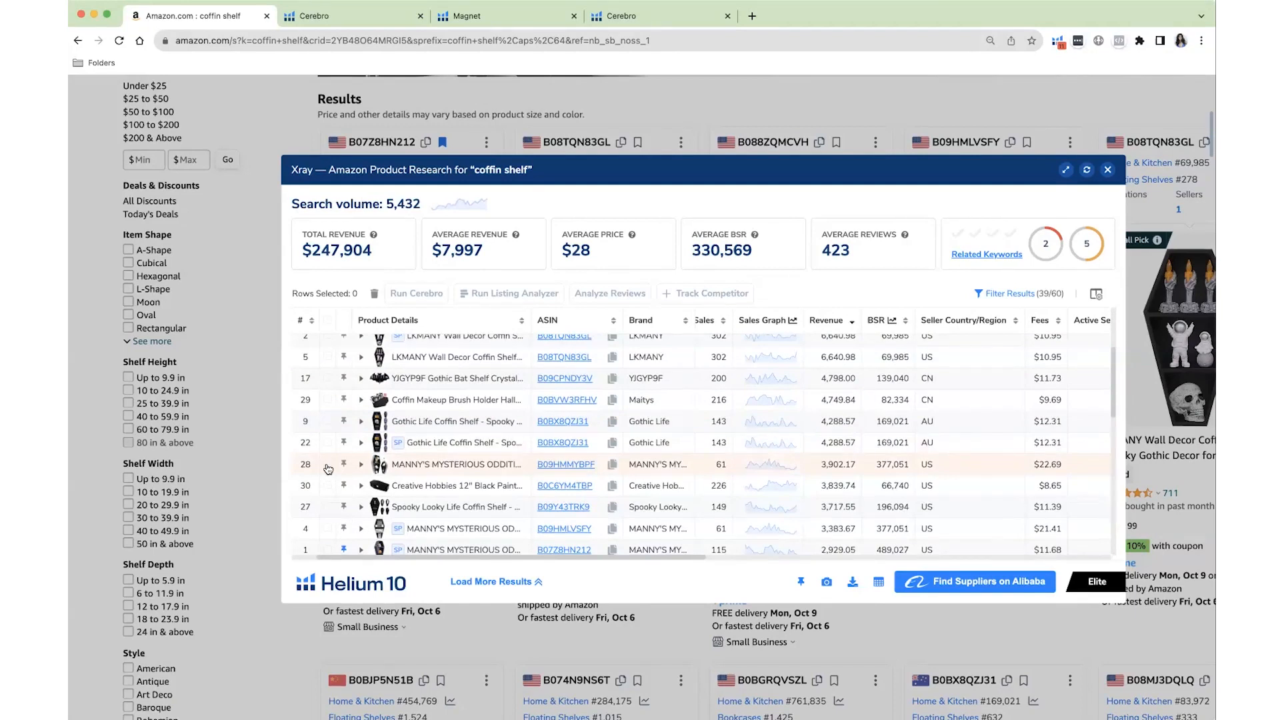
{"action": "left_click", "coordinate": [328, 468]}
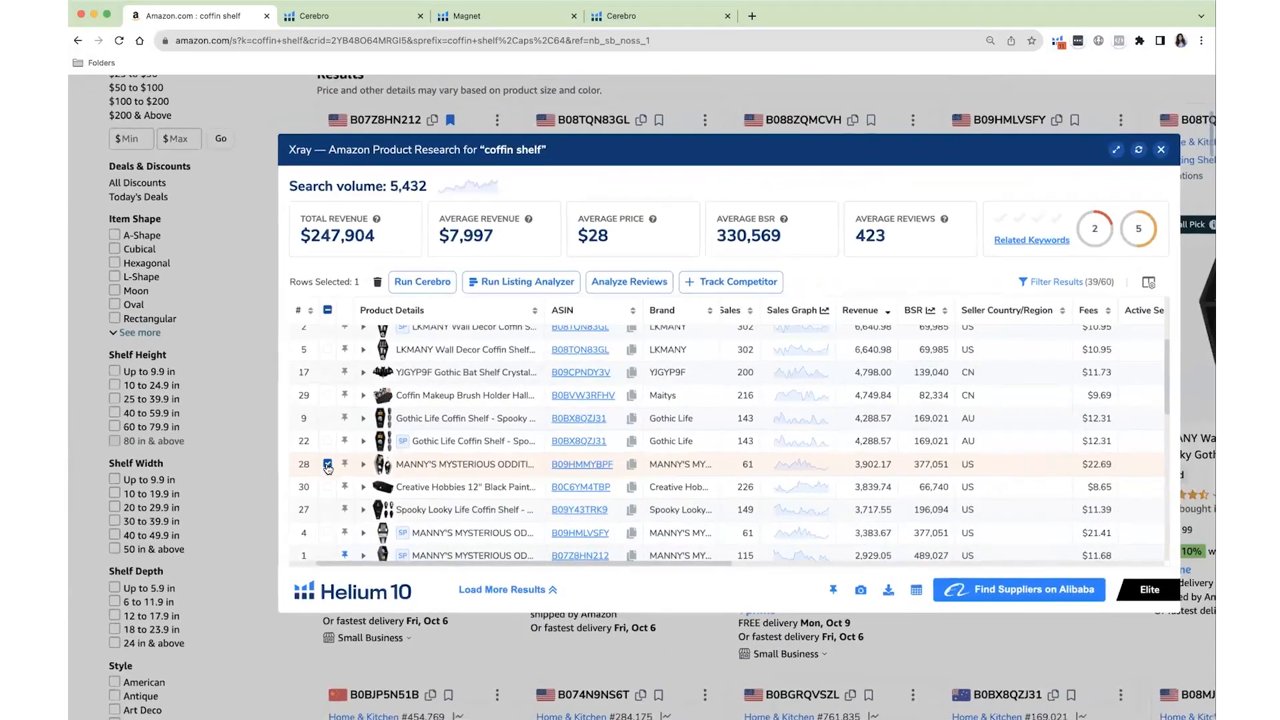
{"action": "scroll", "coordinate": [334, 440], "scroll_direction": "up", "scroll_amount": 5}
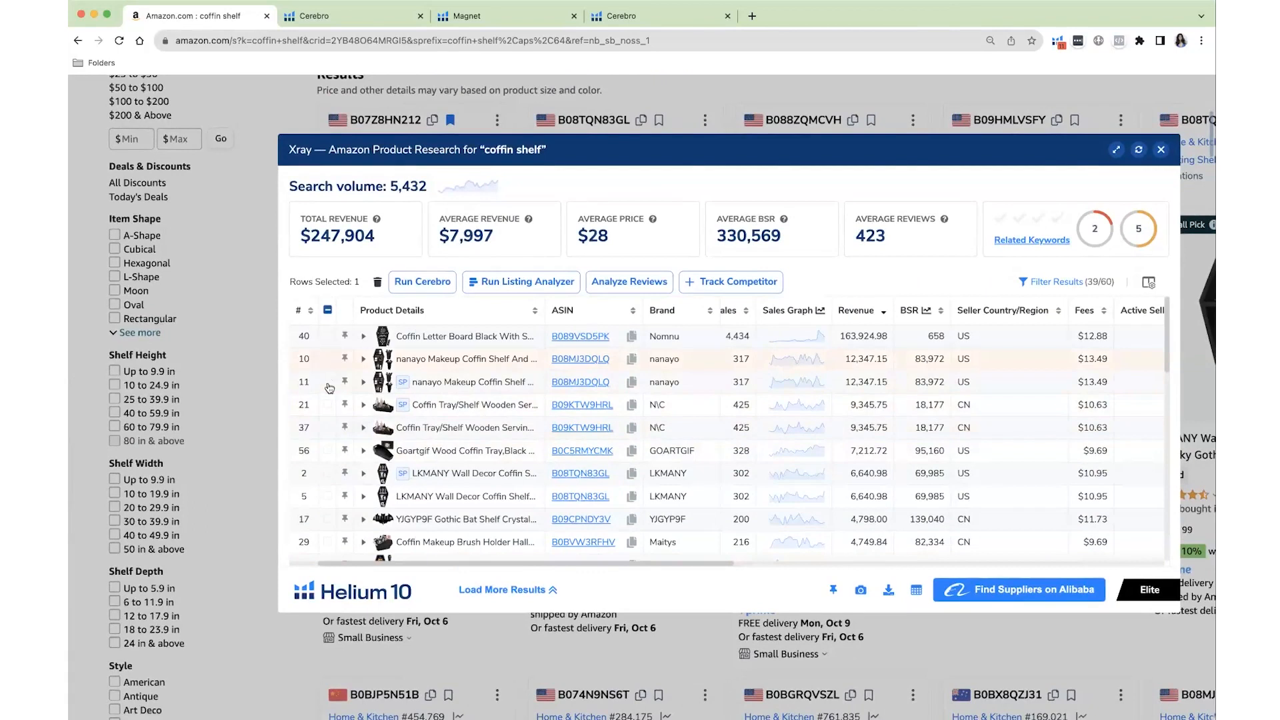
{"action": "left_click", "coordinate": [328, 428]}
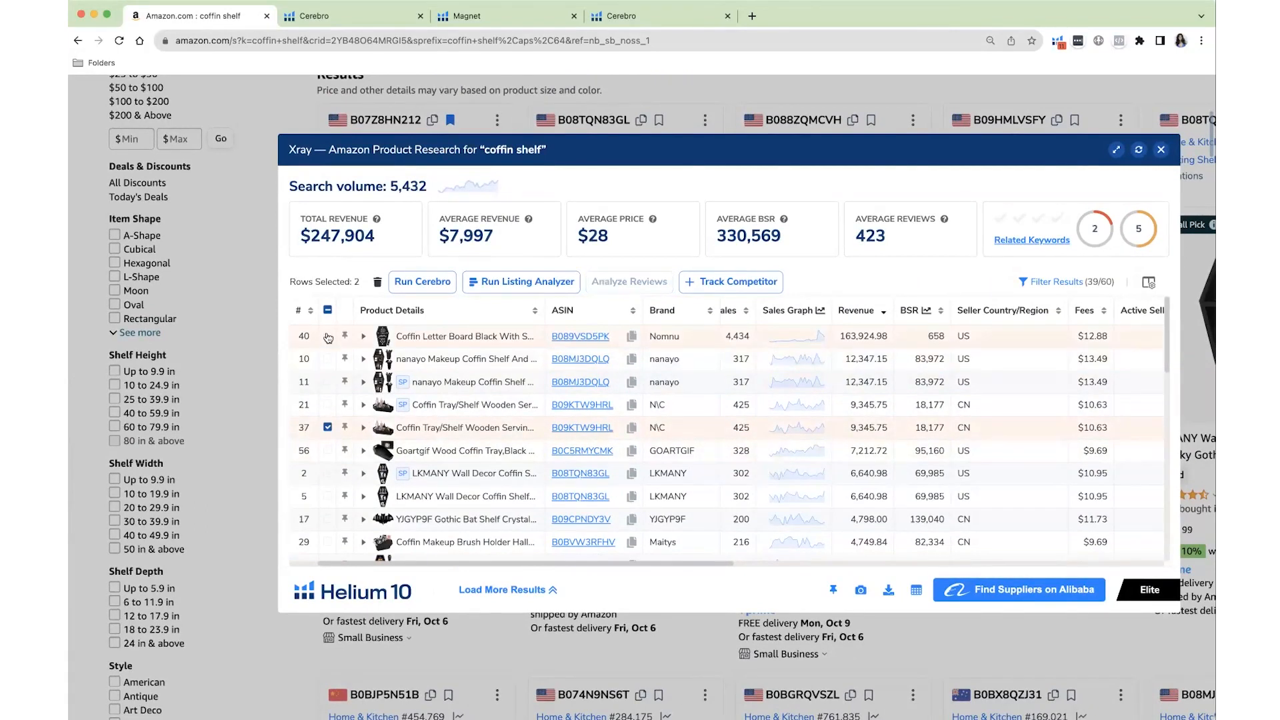
{"action": "mouse_move", "coordinate": [408, 340]}
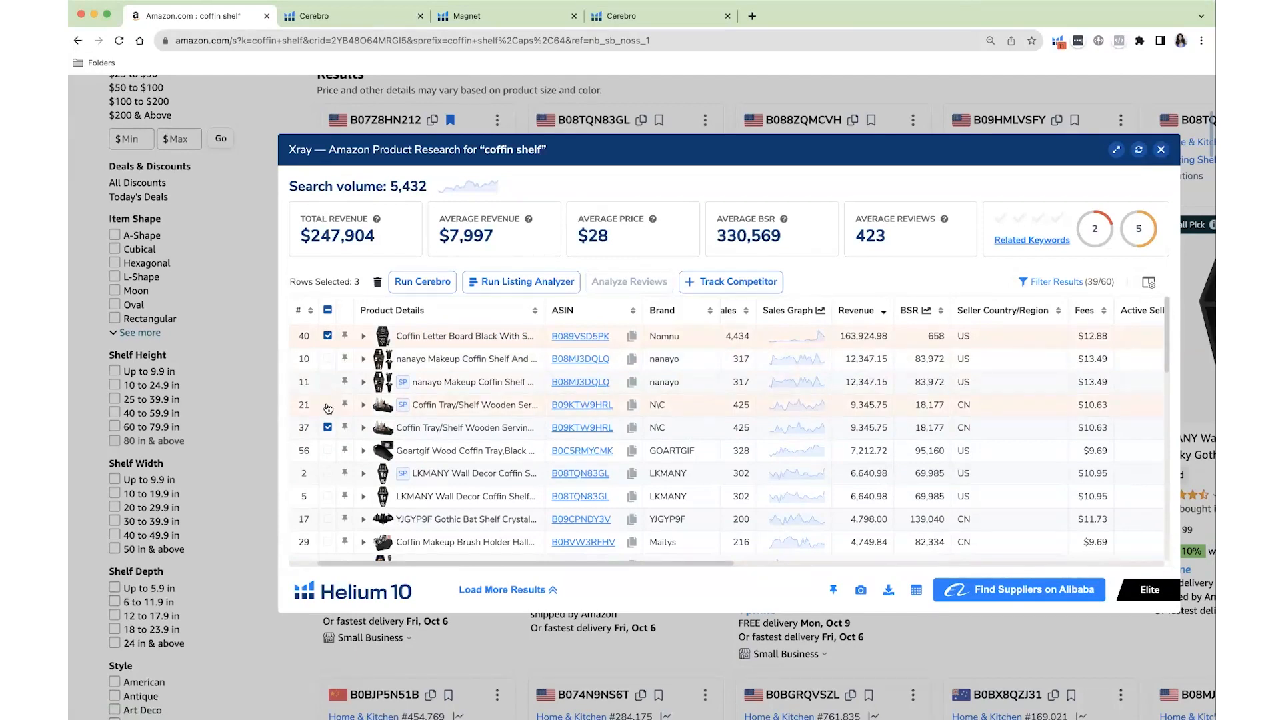
{"action": "left_click", "coordinate": [328, 406]}
{"action": "left_click", "coordinate": [327, 405]}
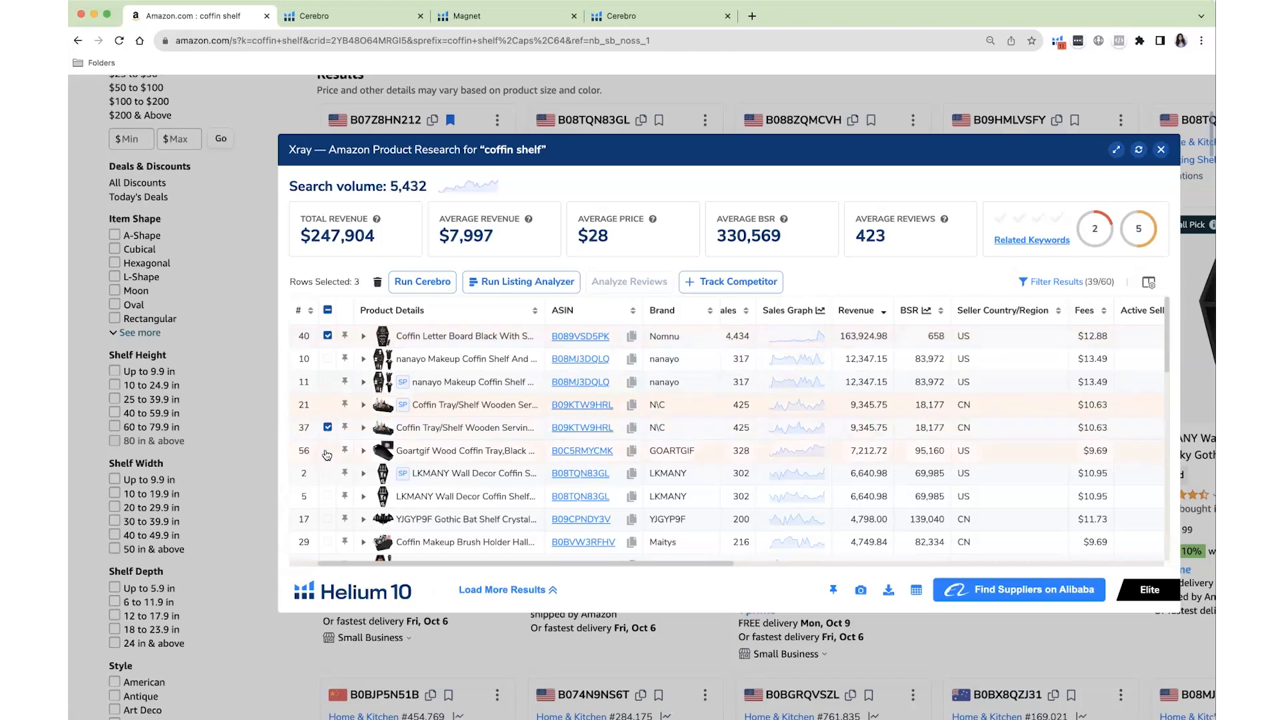
Step: Add the LKMANY, Gothic Life and Spooky Looky Life coffin shelves to the selection and run Cerebro on the selected products
{"action": "scroll", "coordinate": [331, 467], "scroll_direction": "down", "scroll_amount": 1}
{"action": "left_click", "coordinate": [328, 480]}
{"action": "scroll", "coordinate": [329, 483], "scroll_direction": "down", "scroll_amount": 1}
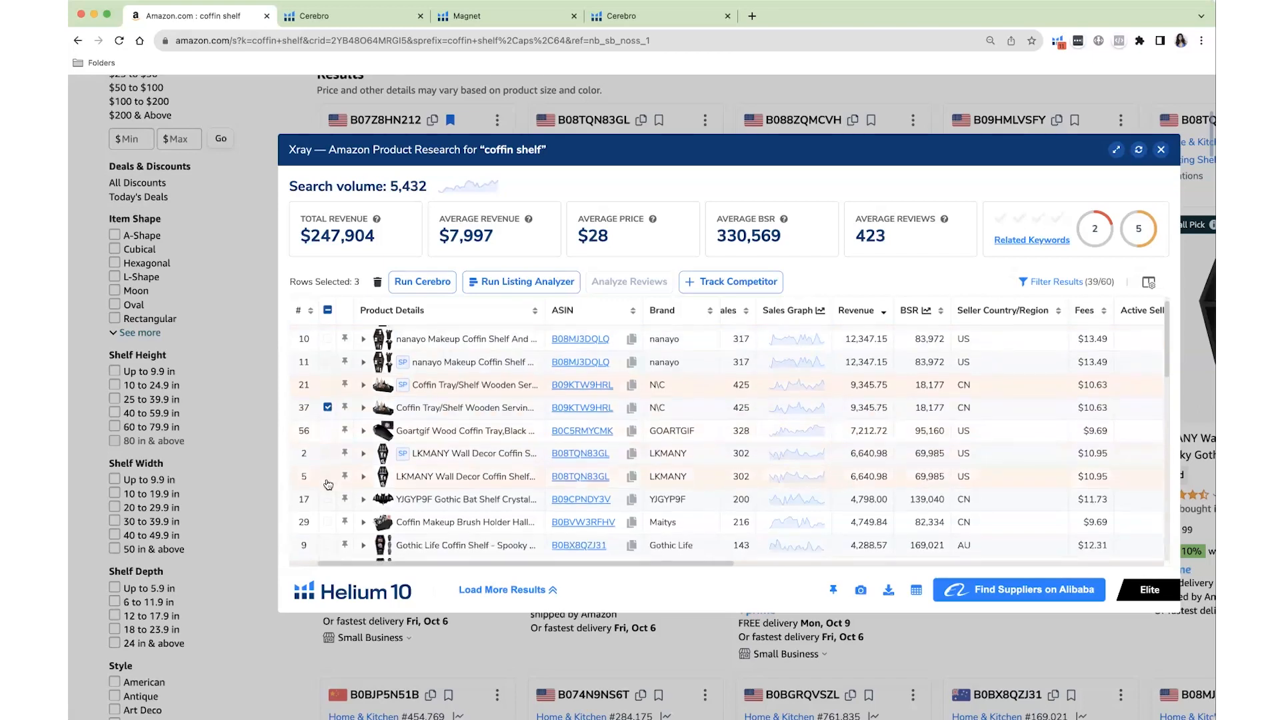
{"action": "left_click", "coordinate": [327, 507]}
{"action": "scroll", "coordinate": [328, 508], "scroll_direction": "down", "scroll_amount": 3}
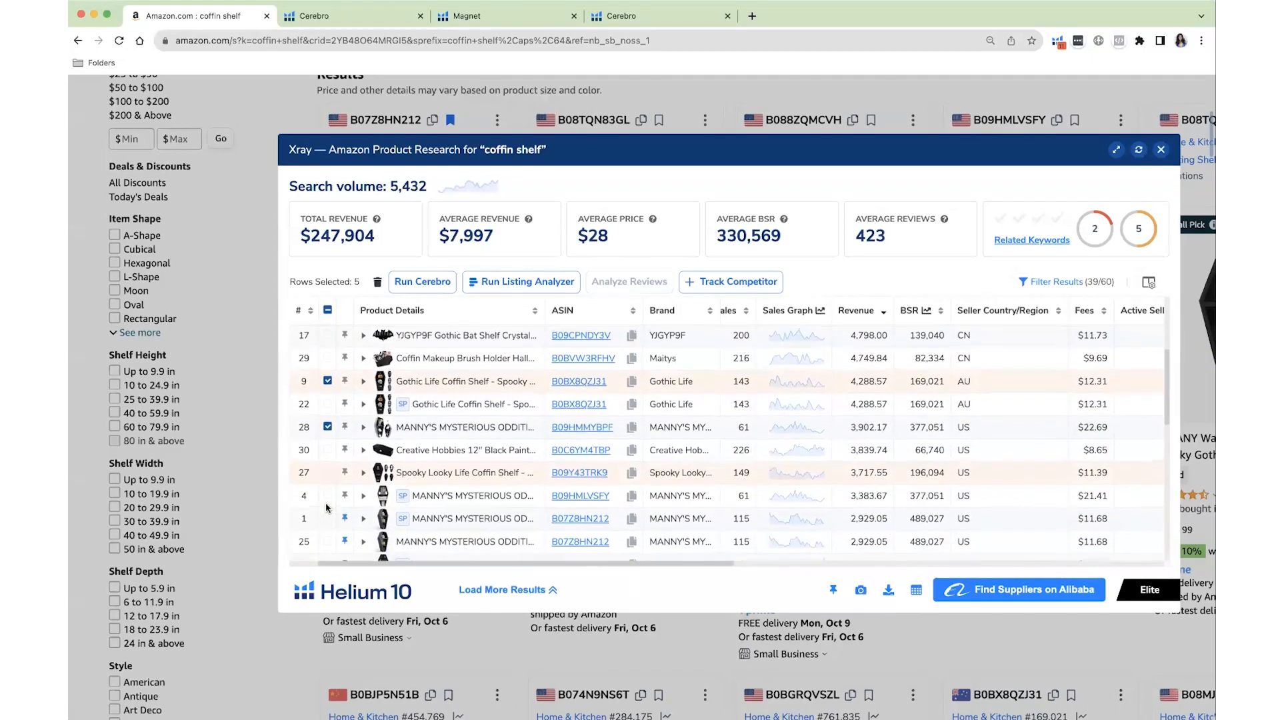
{"action": "left_click", "coordinate": [328, 473]}
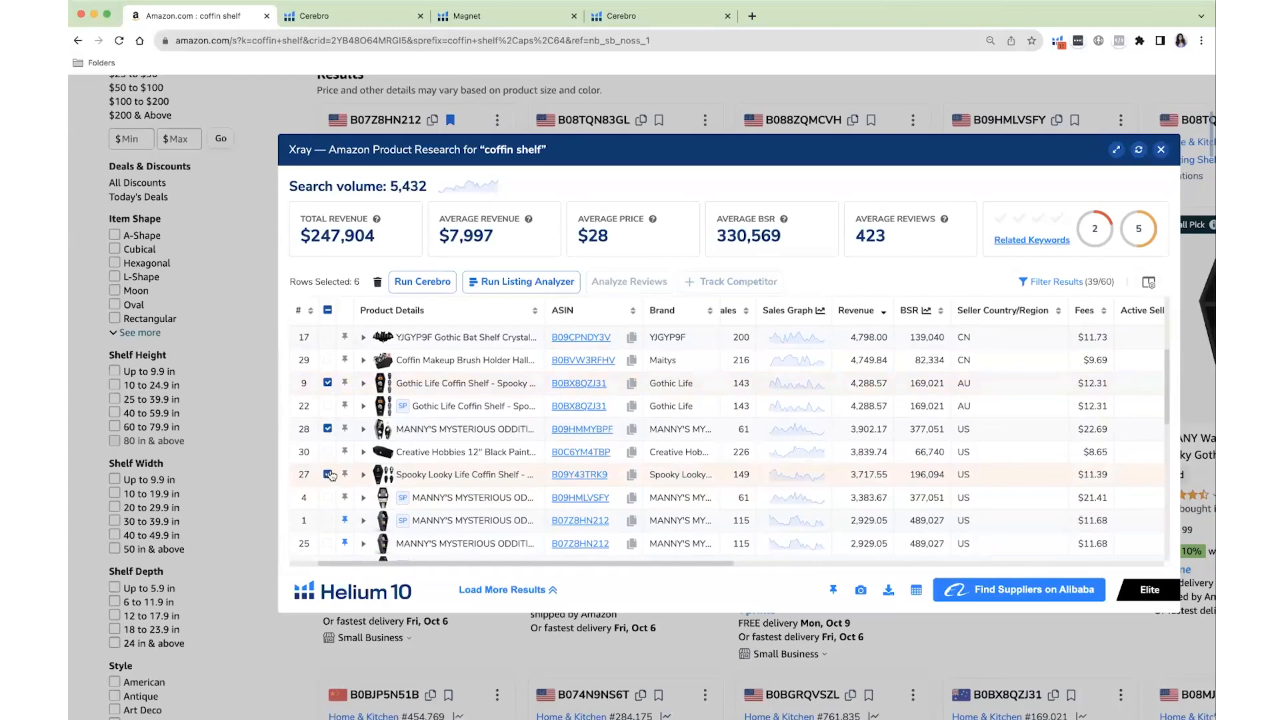
{"action": "left_click", "coordinate": [432, 285]}
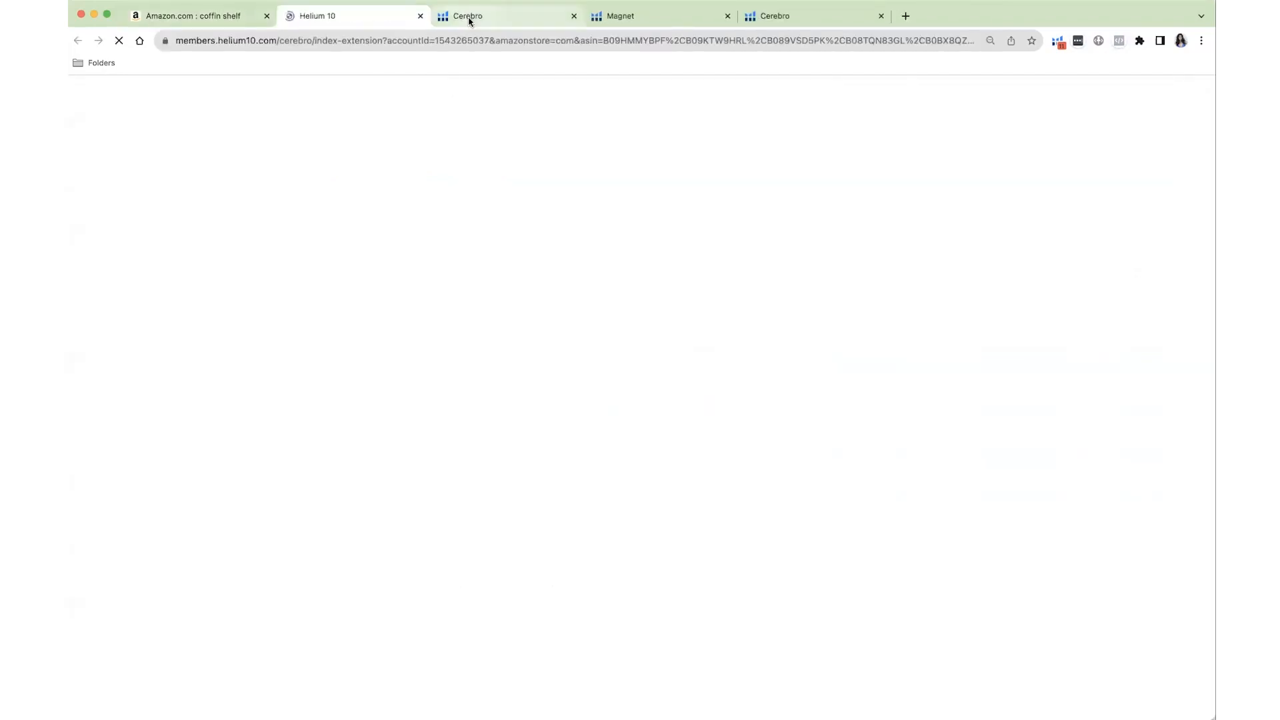
Step: Switch to the already loaded Cerebro multi-product search and review its product ASINs and filter options
{"action": "left_click", "coordinate": [469, 20]}
{"action": "scroll", "coordinate": [439, 242], "scroll_direction": "up", "scroll_amount": 10}
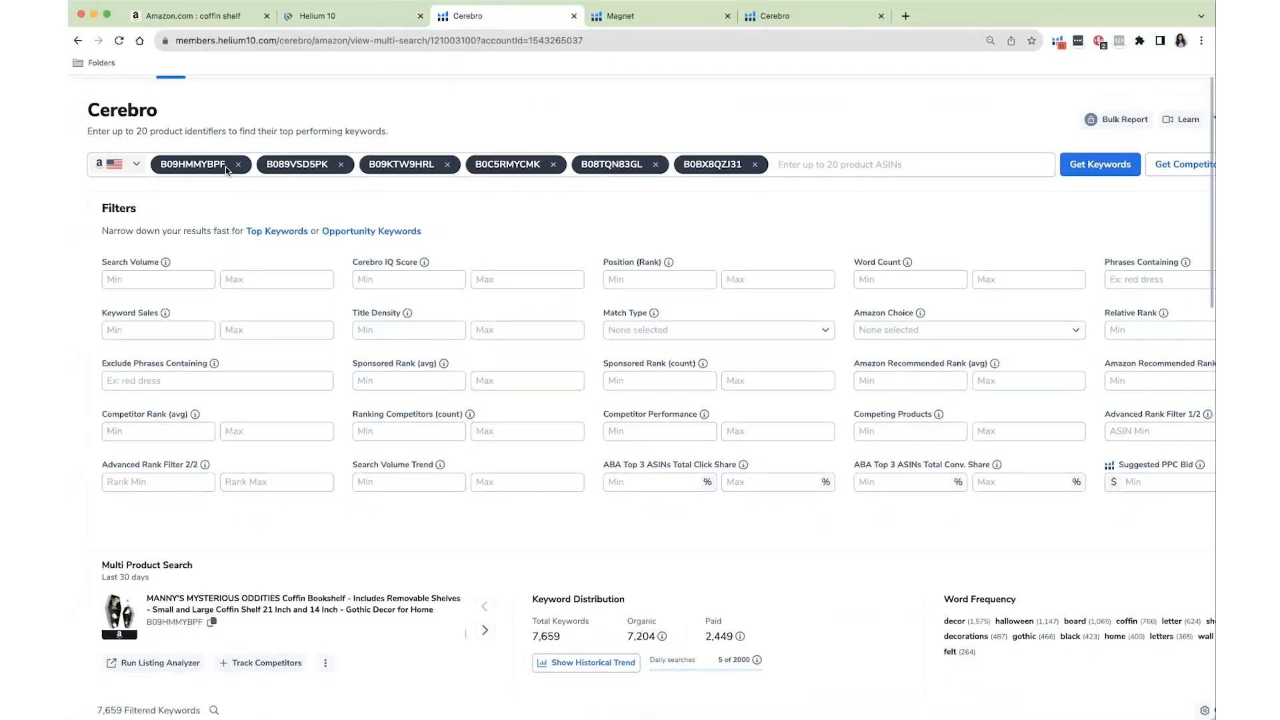
{"action": "scroll", "coordinate": [726, 175], "scroll_direction": "up", "scroll_amount": 1}
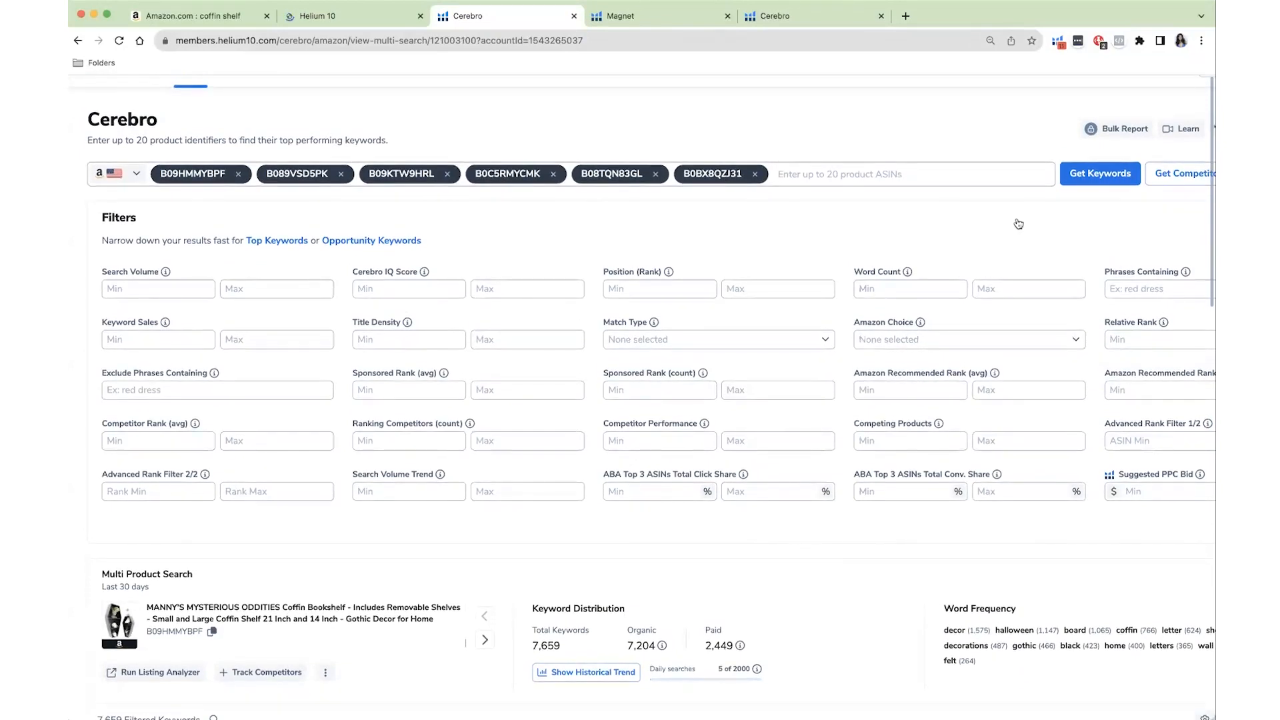
{"action": "scroll", "coordinate": [1021, 245], "scroll_direction": "down", "scroll_amount": 2}
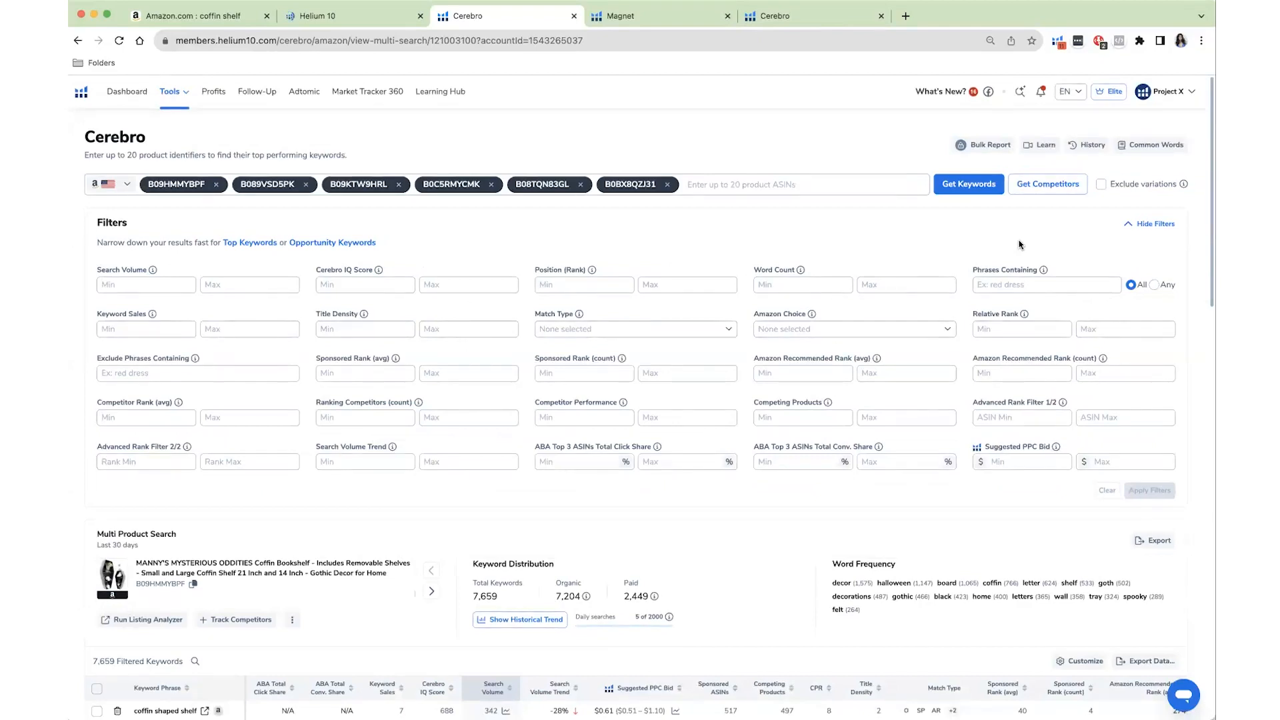
{"action": "scroll", "coordinate": [1019, 245], "scroll_direction": "down", "scroll_amount": 1}
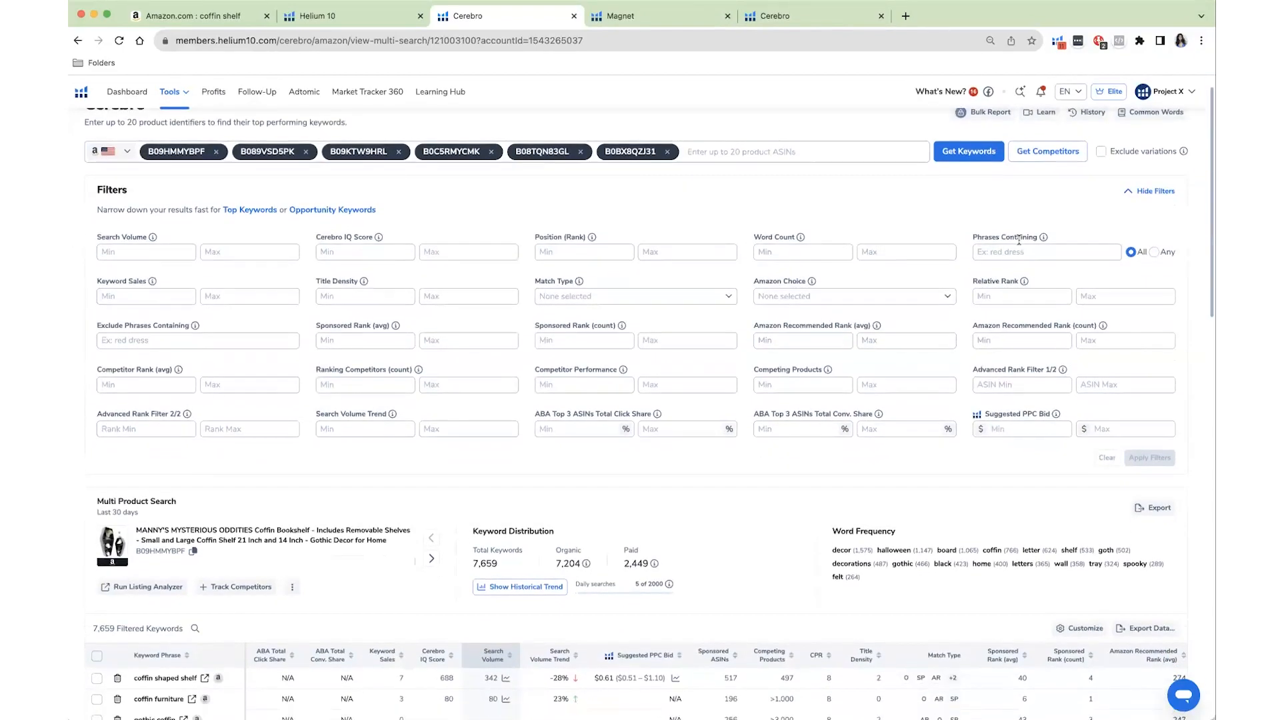
Step: Examine the filtered keyword total and the list of keyword phrases in the Cerebro results
{"action": "scroll", "coordinate": [364, 461], "scroll_direction": "down", "scroll_amount": 4}
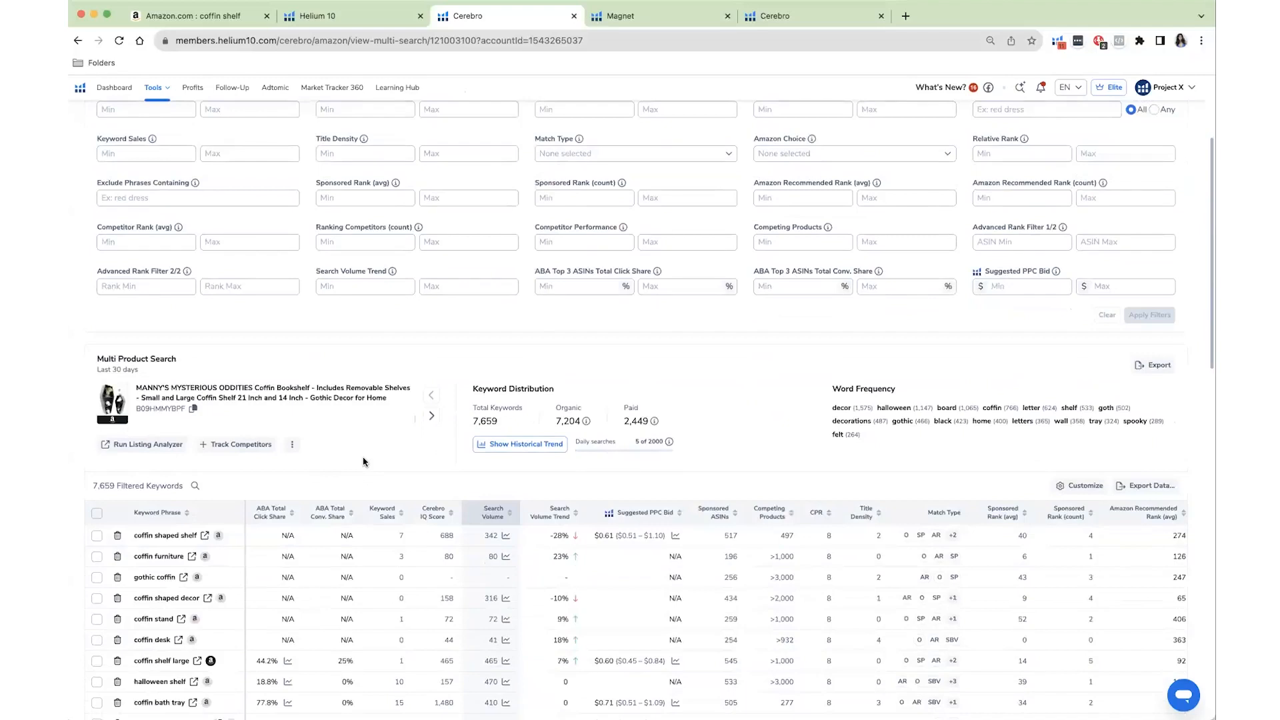
{"action": "scroll", "coordinate": [364, 462], "scroll_direction": "down", "scroll_amount": 3}
{"action": "scroll", "coordinate": [79, 374], "scroll_direction": "up", "scroll_amount": 5}
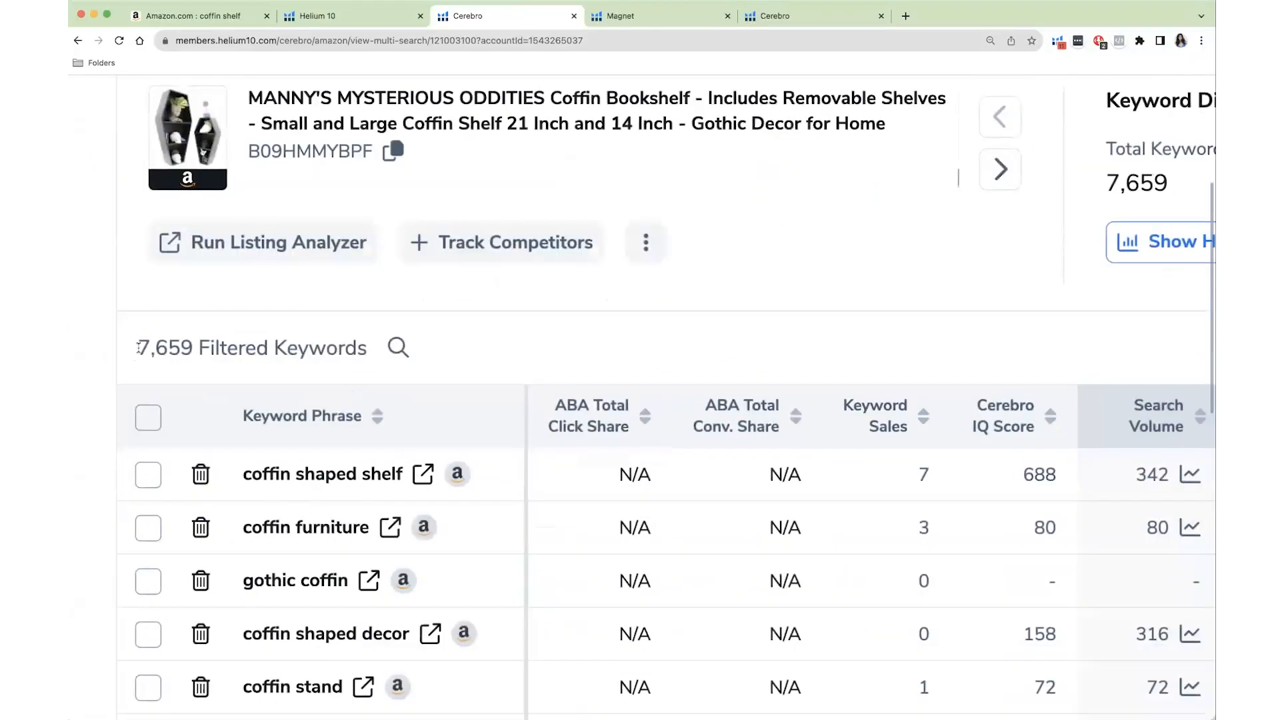
{"action": "left_click_drag", "start_coordinate": [138, 348], "coordinate": [367, 360]}
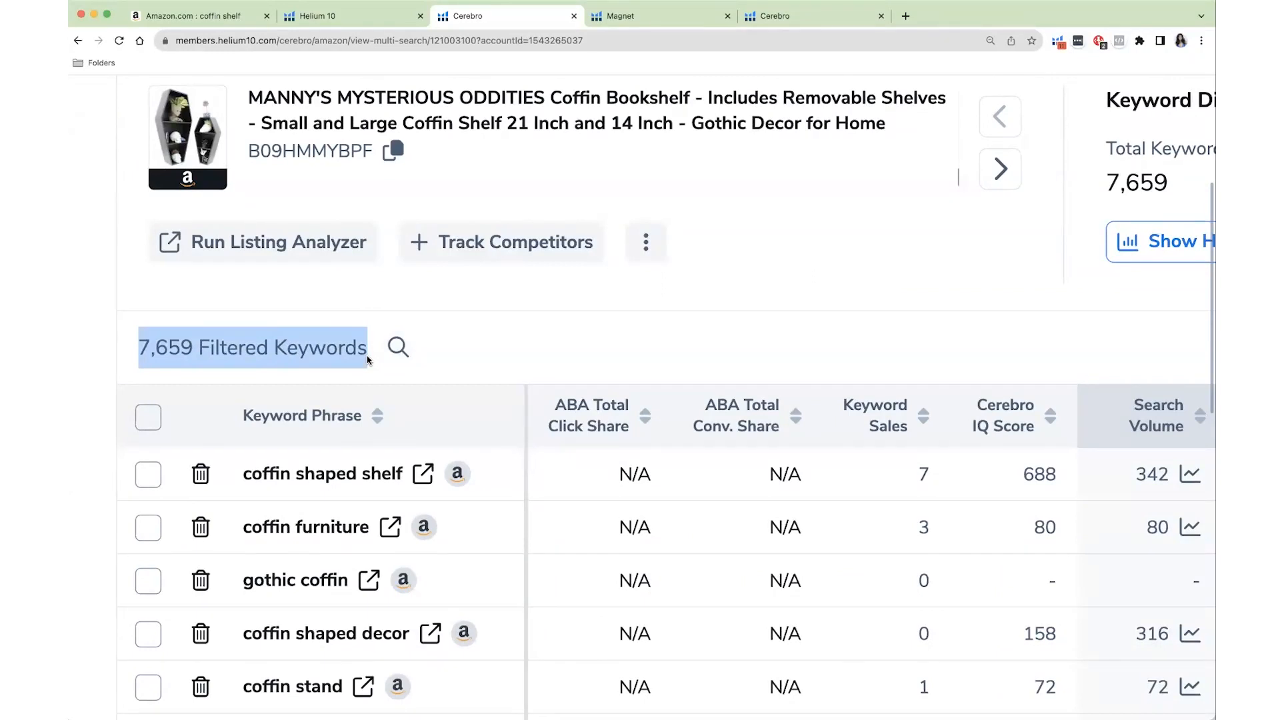
{"action": "scroll", "coordinate": [368, 359], "scroll_direction": "down", "scroll_amount": 5}
{"action": "scroll", "coordinate": [367, 360], "scroll_direction": "up", "scroll_amount": 3}
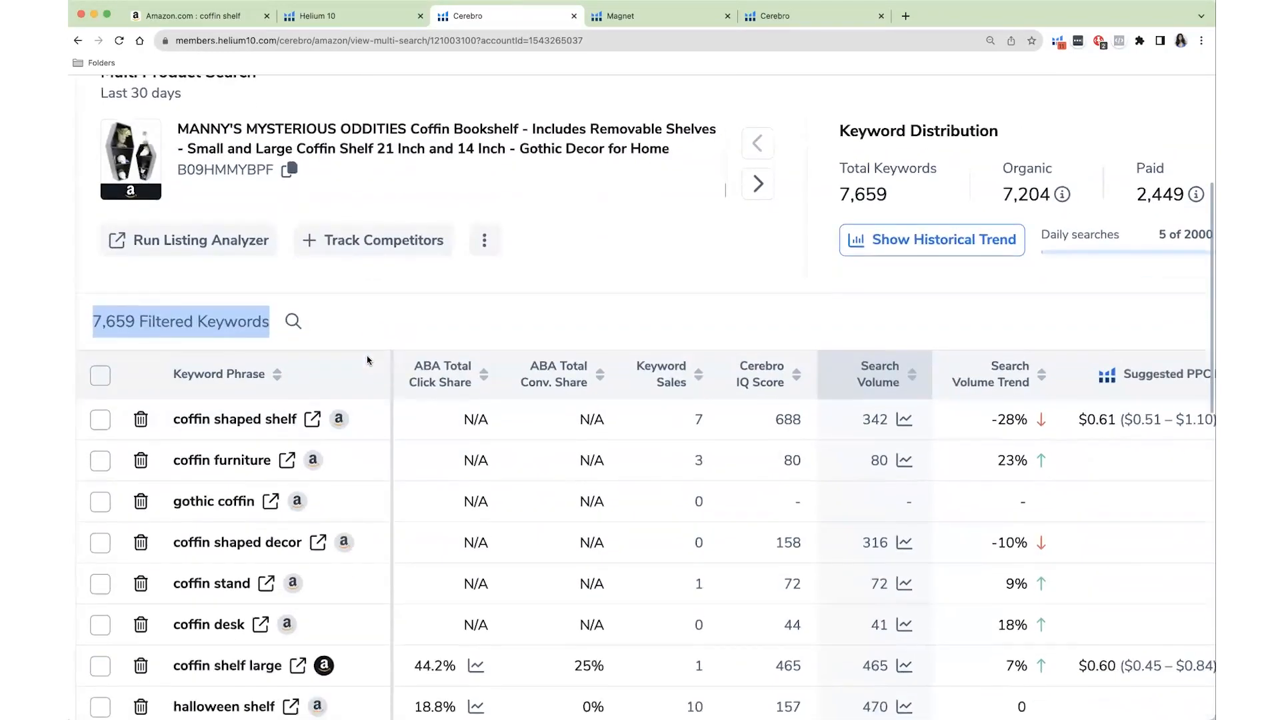
{"action": "scroll", "coordinate": [367, 360], "scroll_direction": "down", "scroll_amount": 1}
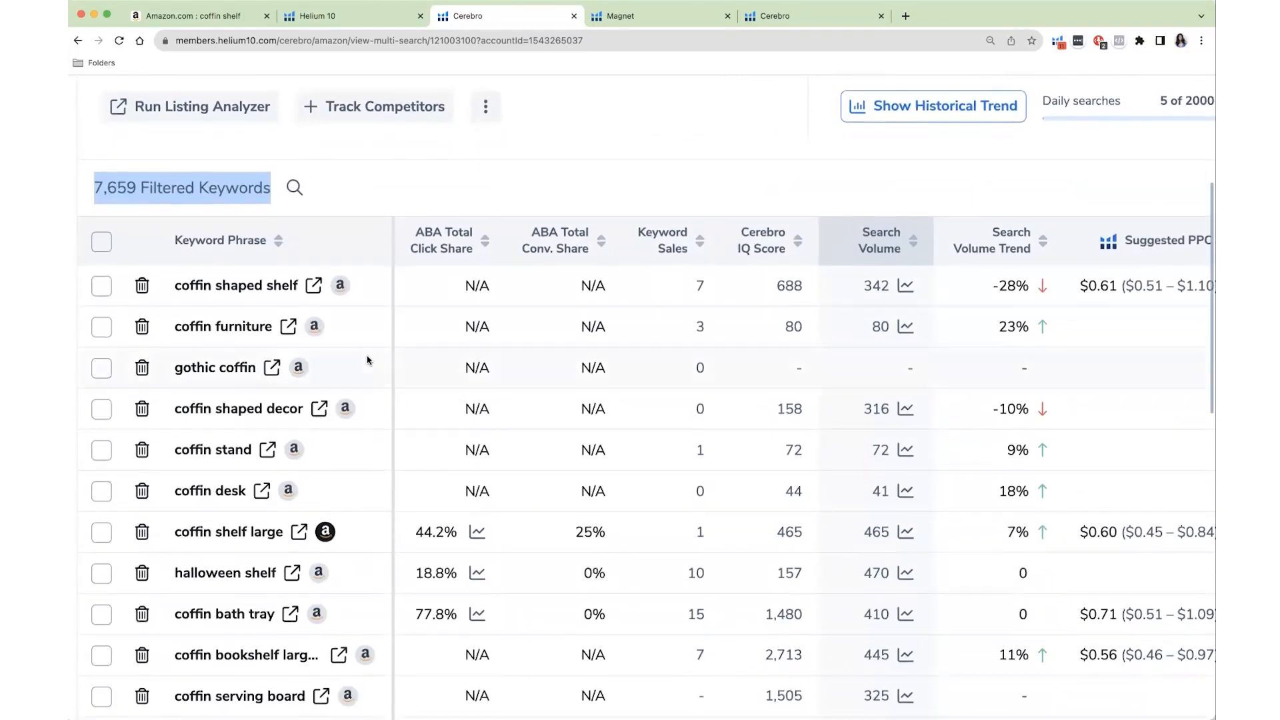
{"action": "scroll", "coordinate": [367, 360], "scroll_direction": "down", "scroll_amount": 5}
{"action": "scroll", "coordinate": [368, 360], "scroll_direction": "up", "scroll_amount": 3}
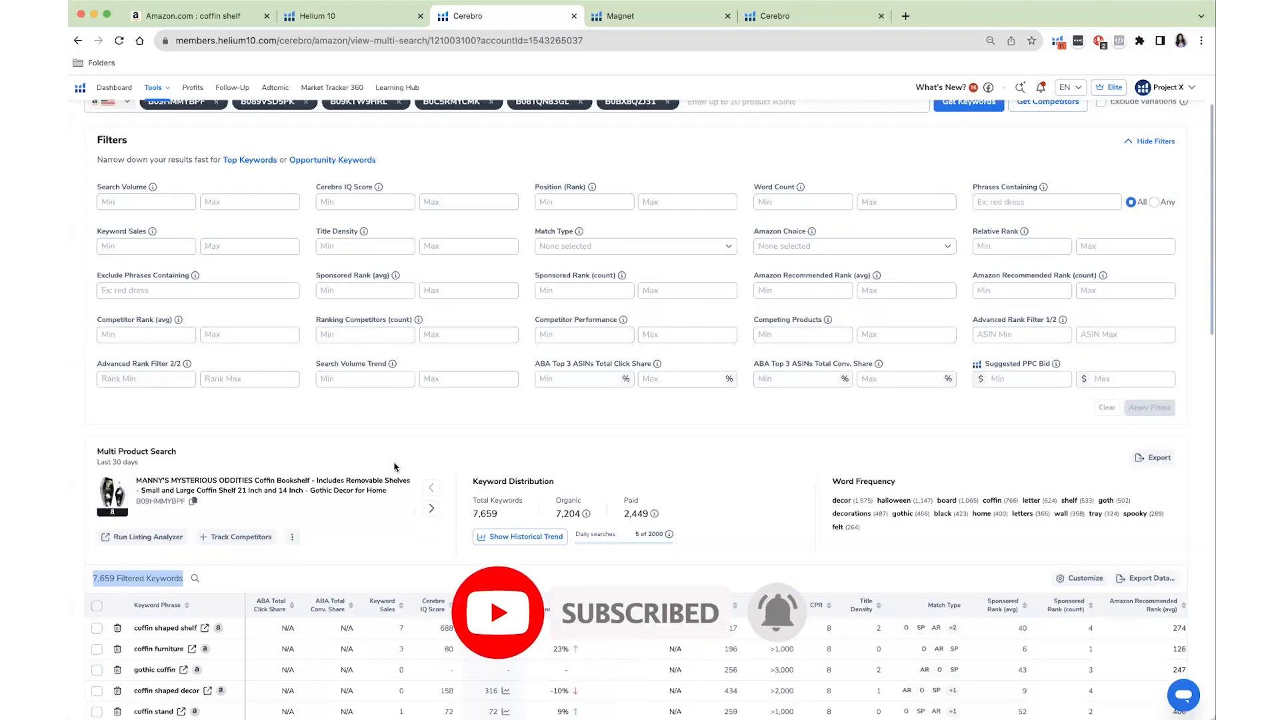
Step: Set the minimum Relative Rank to 4 and apply the filter to the Cerebro keywords
{"action": "scroll", "coordinate": [374, 434], "scroll_direction": "up", "scroll_amount": 2}
{"action": "scroll", "coordinate": [394, 467], "scroll_direction": "up", "scroll_amount": 1}
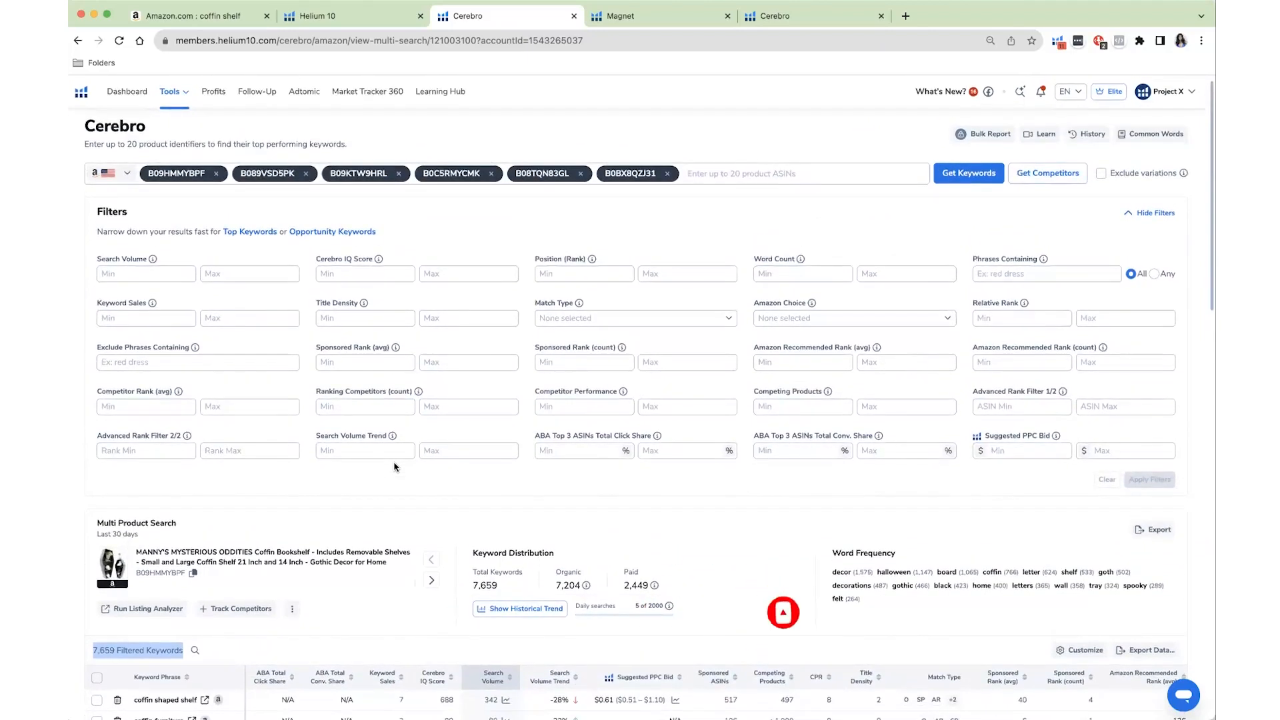
{"action": "scroll", "coordinate": [394, 467], "scroll_direction": "down", "scroll_amount": 2}
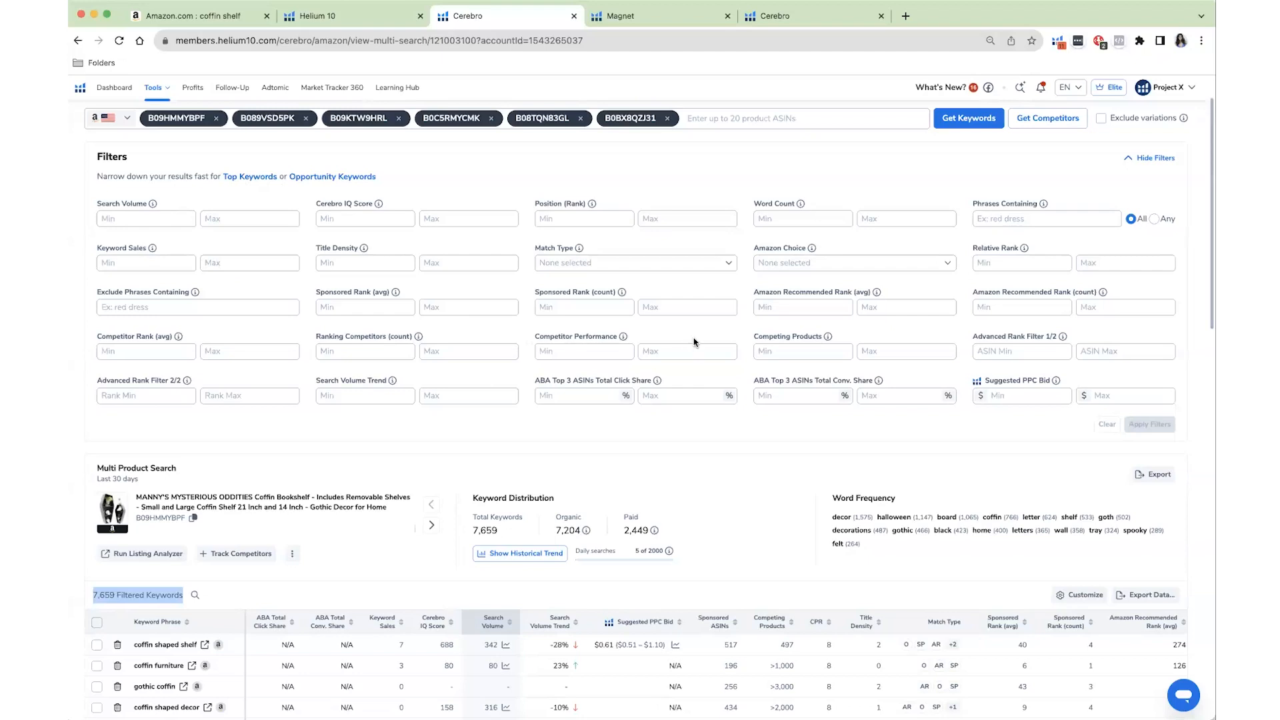
{"action": "left_click", "coordinate": [996, 262]}
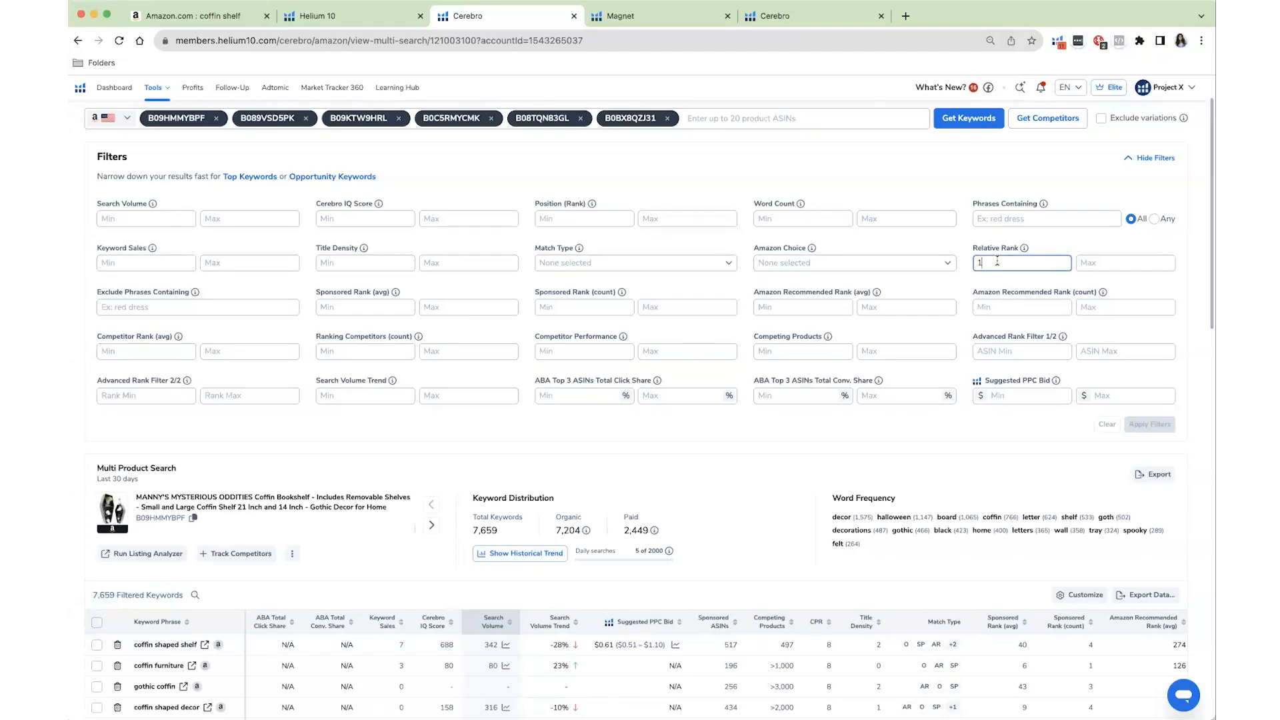
{"action": "type", "text": "1"}
{"action": "scroll", "coordinate": [996, 261], "scroll_direction": "up", "scroll_amount": 2}
{"action": "key", "text": "BackSpace"}
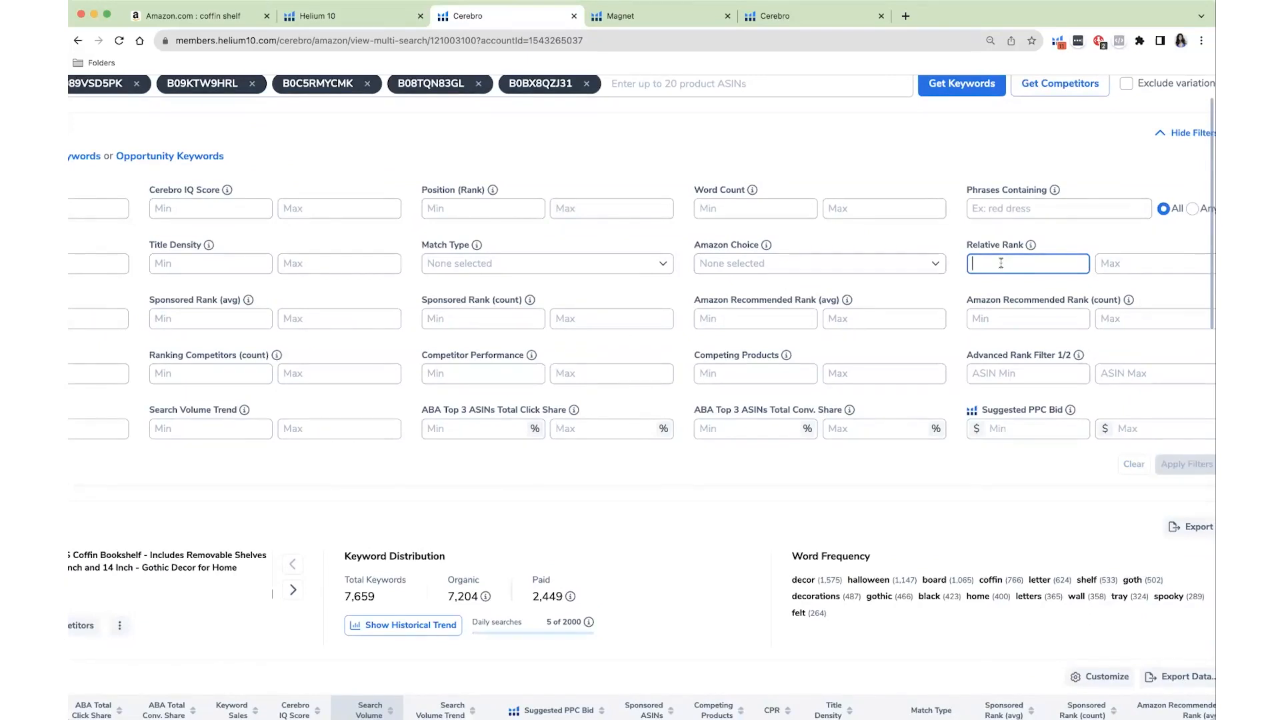
{"action": "type", "text": "4"}
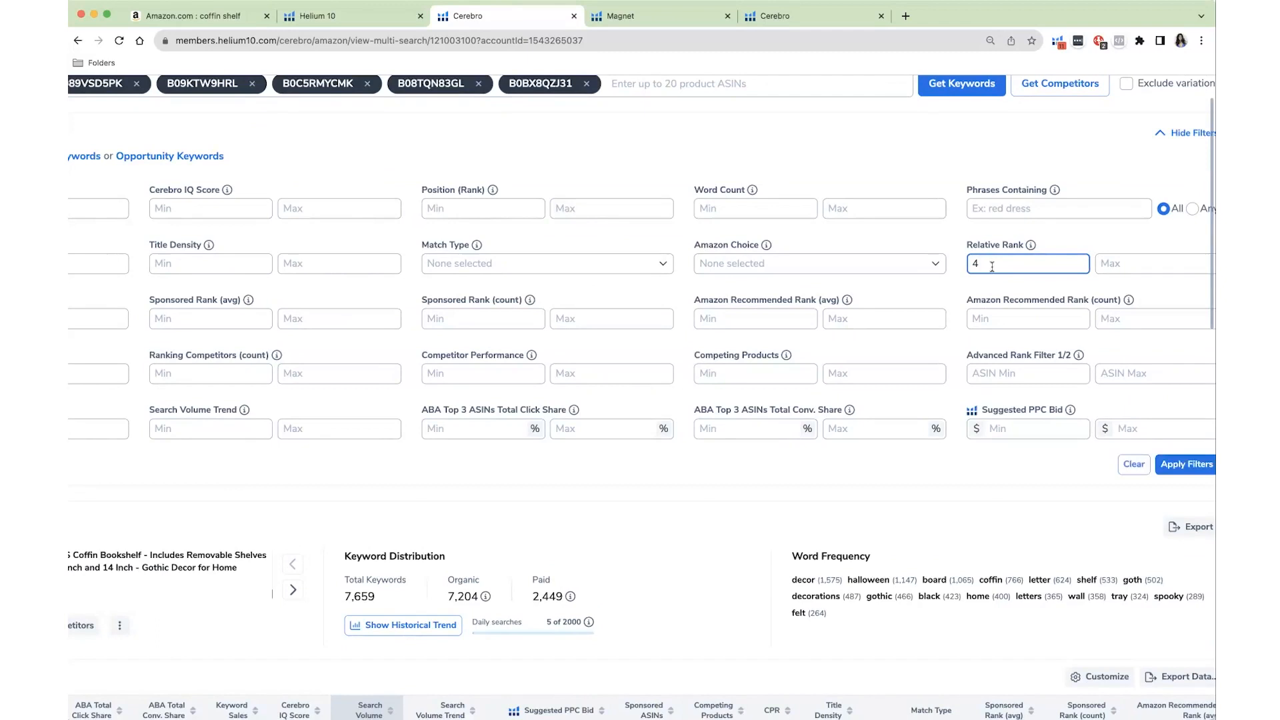
{"action": "left_click", "coordinate": [985, 282]}
{"action": "key", "text": "super+minus"}
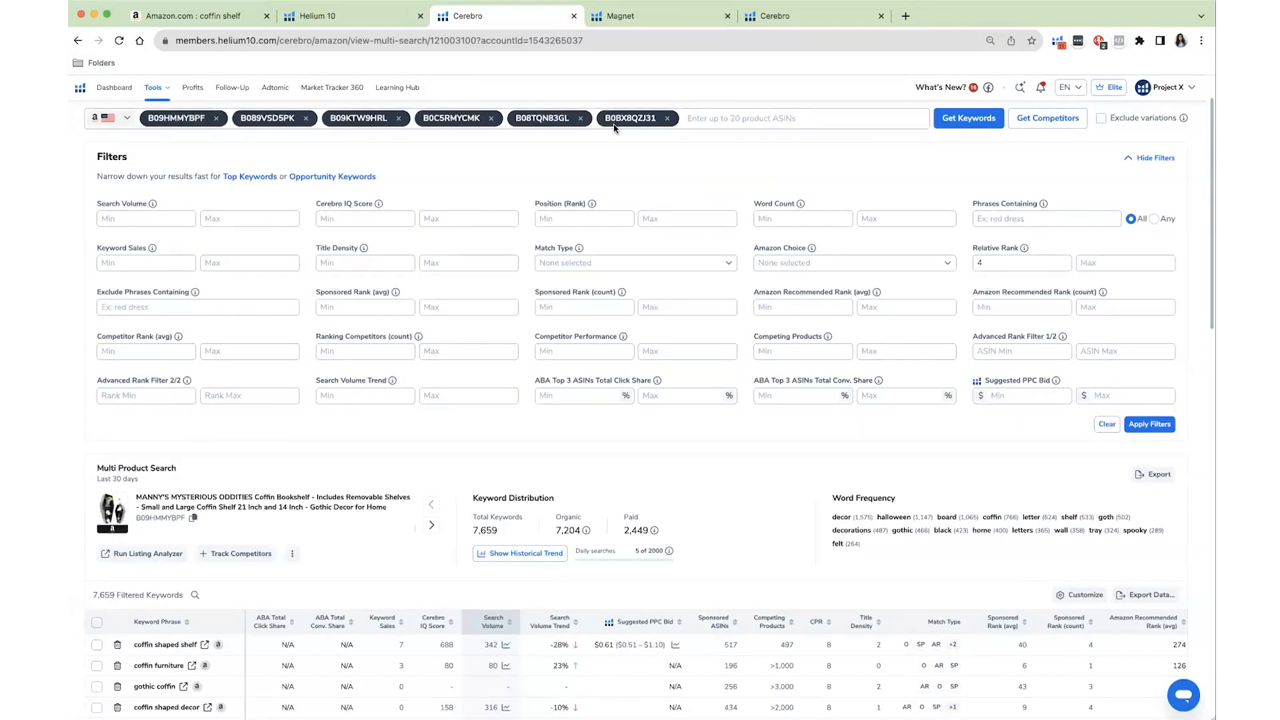
{"action": "left_click", "coordinate": [1141, 425]}
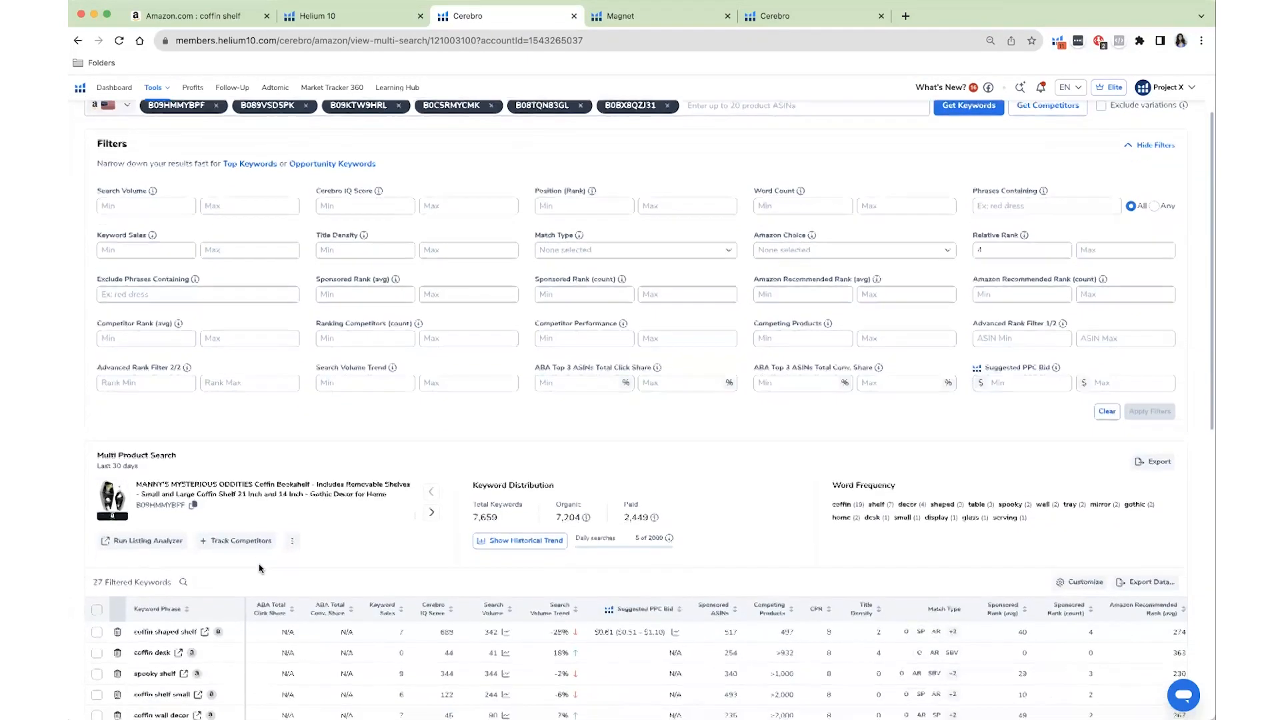
Step: Examine the filtered keywords and their values in the Relative Rank column
{"action": "scroll", "coordinate": [260, 568], "scroll_direction": "down", "scroll_amount": 2}
{"action": "scroll", "coordinate": [259, 568], "scroll_direction": "down", "scroll_amount": 2}
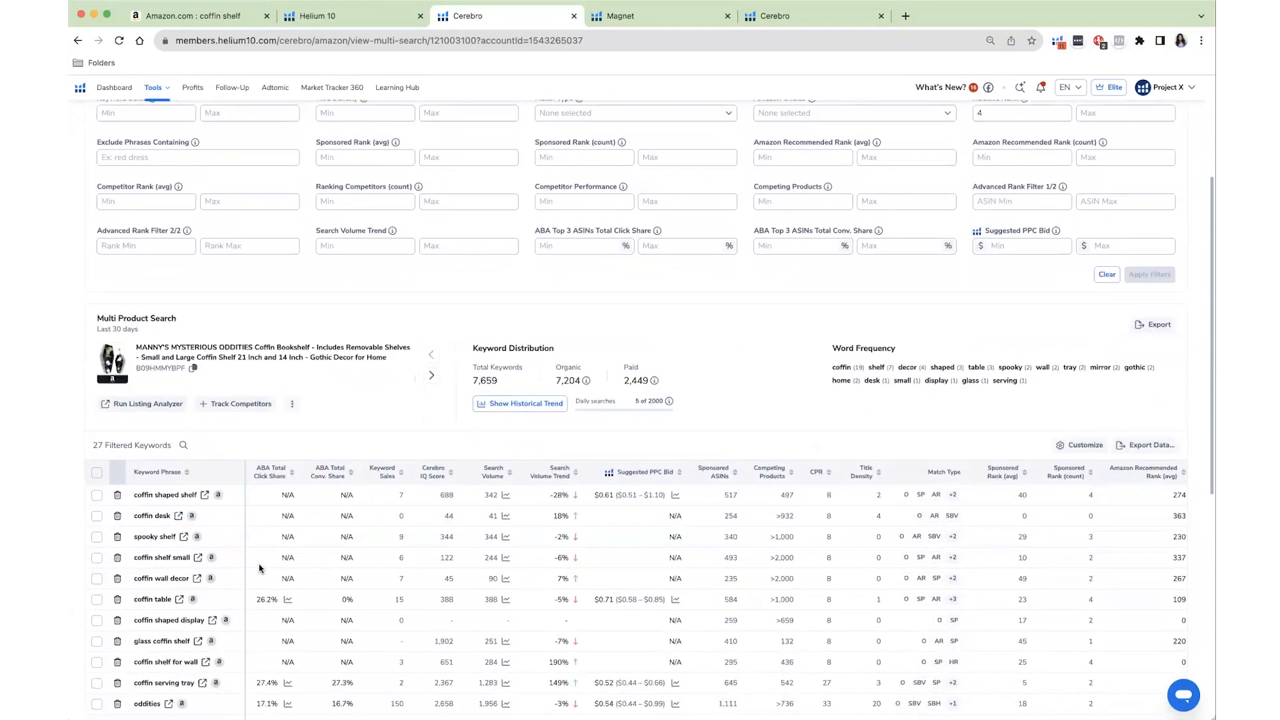
{"action": "scroll", "coordinate": [734, 488], "scroll_direction": "down", "scroll_amount": 2}
{"action": "scroll", "coordinate": [805, 464], "scroll_direction": "right", "scroll_amount": 8}
{"action": "scroll", "coordinate": [806, 464], "scroll_direction": "right", "scroll_amount": 5}
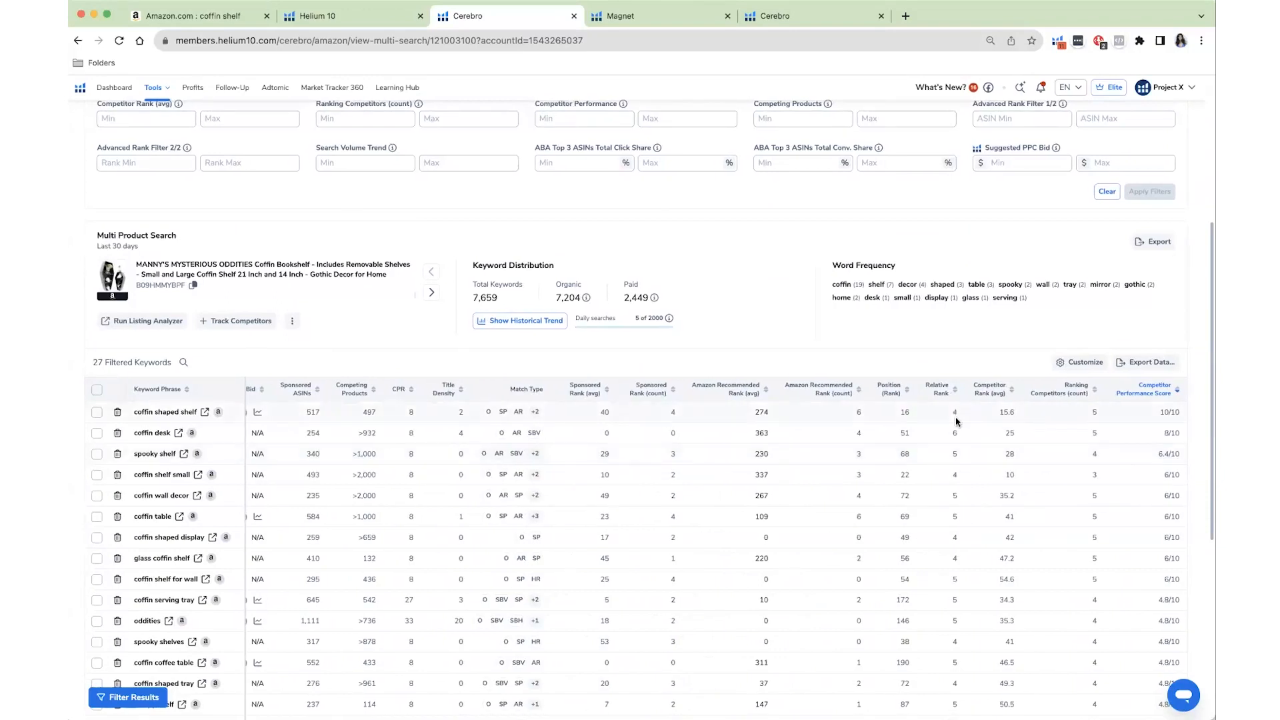
Step: Examine the Position and Relative Rank values of the filtered keywords, including their phrases and search volumes
{"action": "scroll", "coordinate": [956, 421], "scroll_direction": "up", "scroll_amount": 5}
{"action": "scroll", "coordinate": [958, 485], "scroll_direction": "down", "scroll_amount": 2}
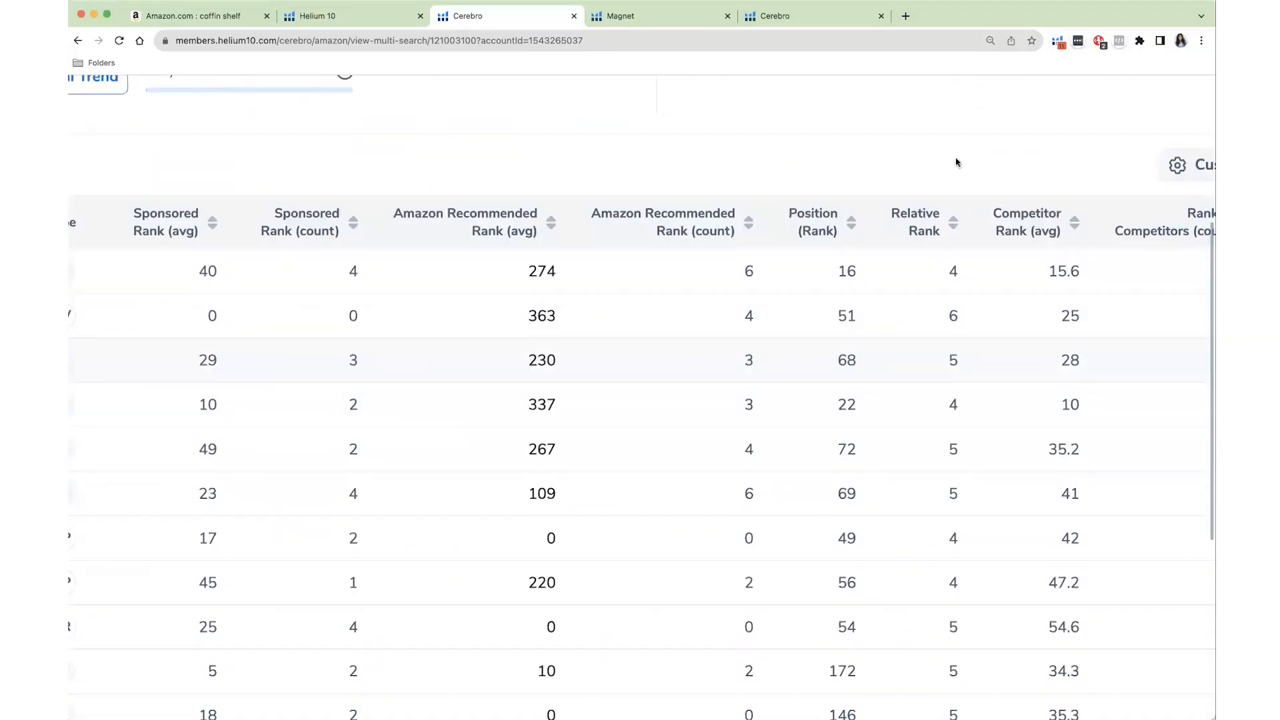
{"action": "mouse_move", "coordinate": [954, 270]}
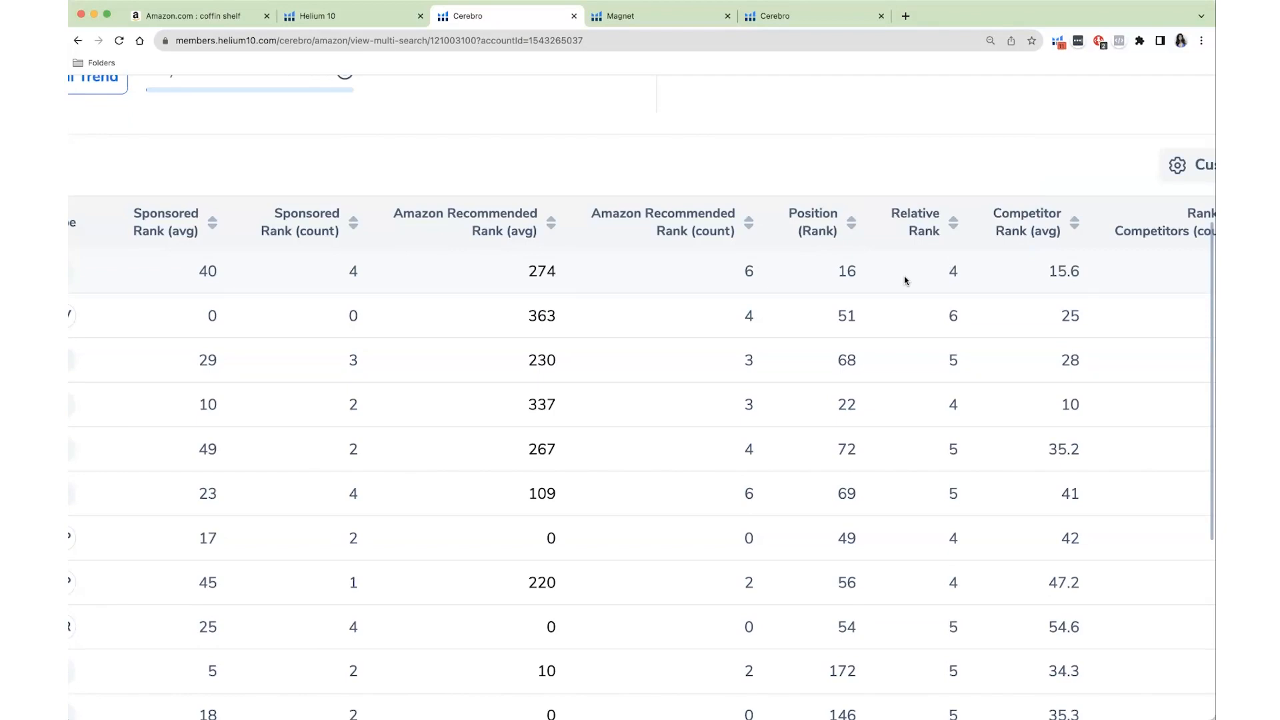
{"action": "scroll", "coordinate": [905, 278], "scroll_direction": "left", "scroll_amount": 10}
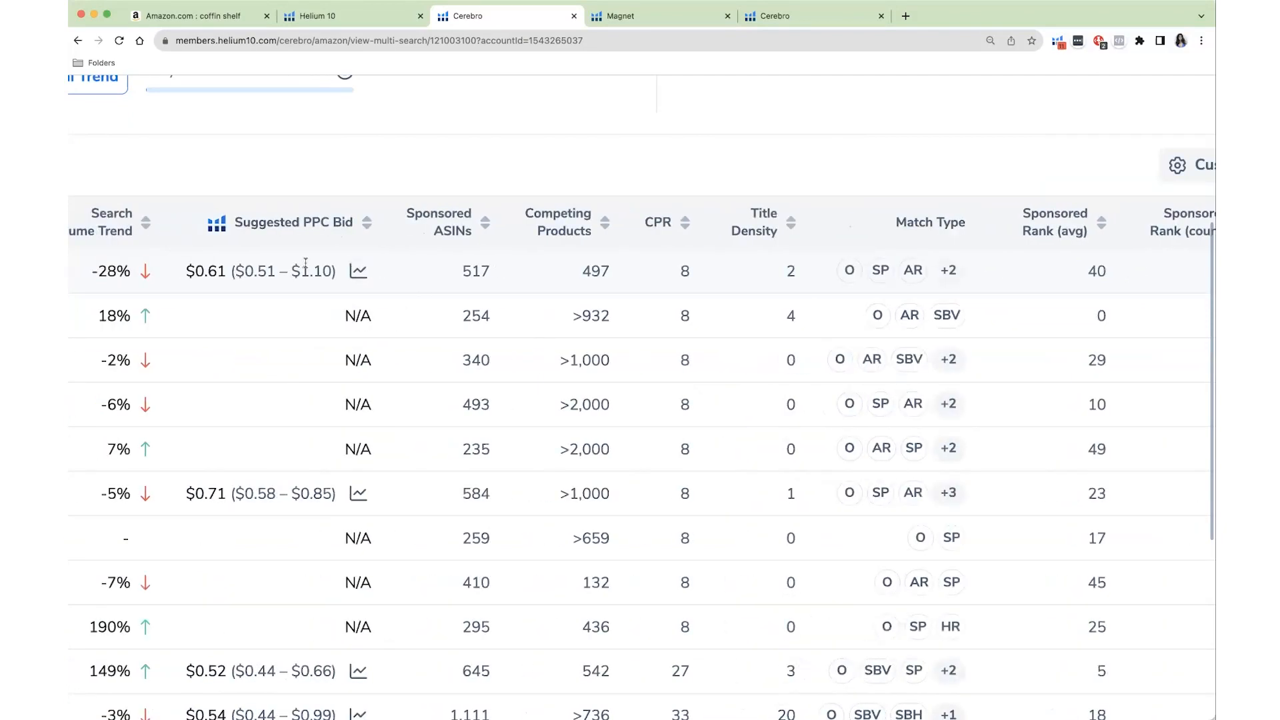
{"action": "scroll", "coordinate": [305, 264], "scroll_direction": "down", "scroll_amount": 5}
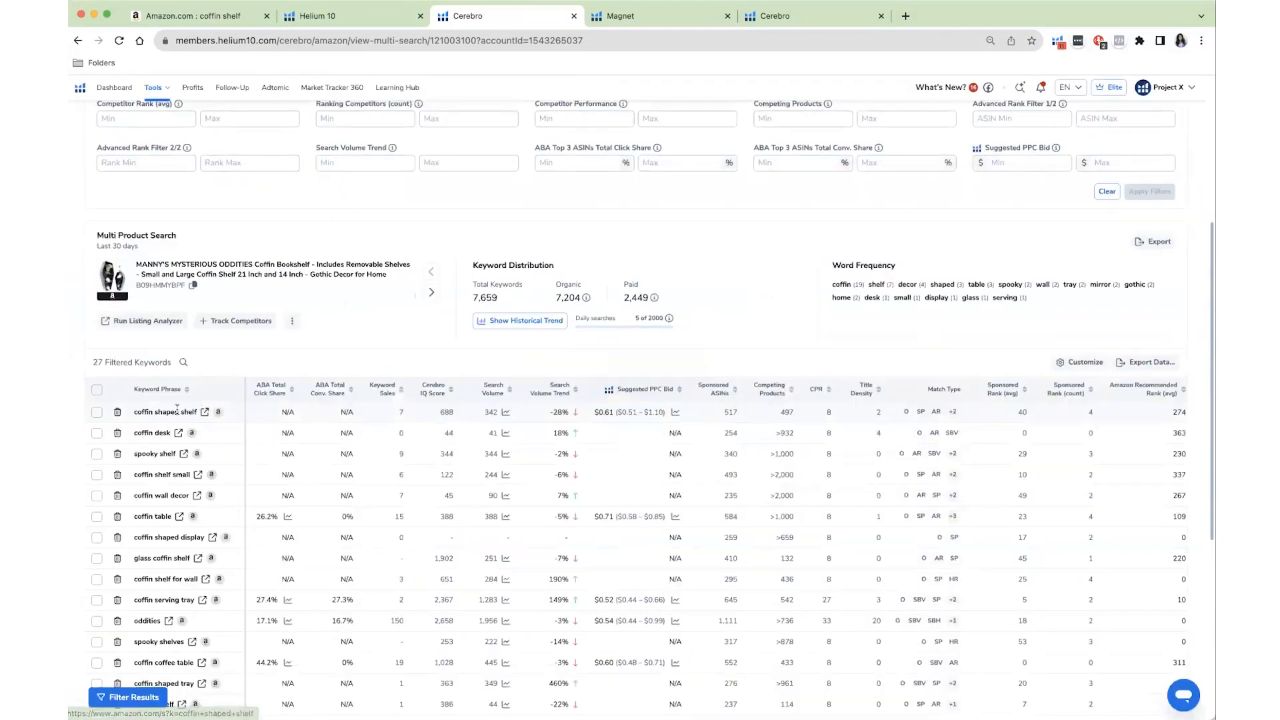
{"action": "scroll", "coordinate": [176, 408], "scroll_direction": "up", "scroll_amount": 5}
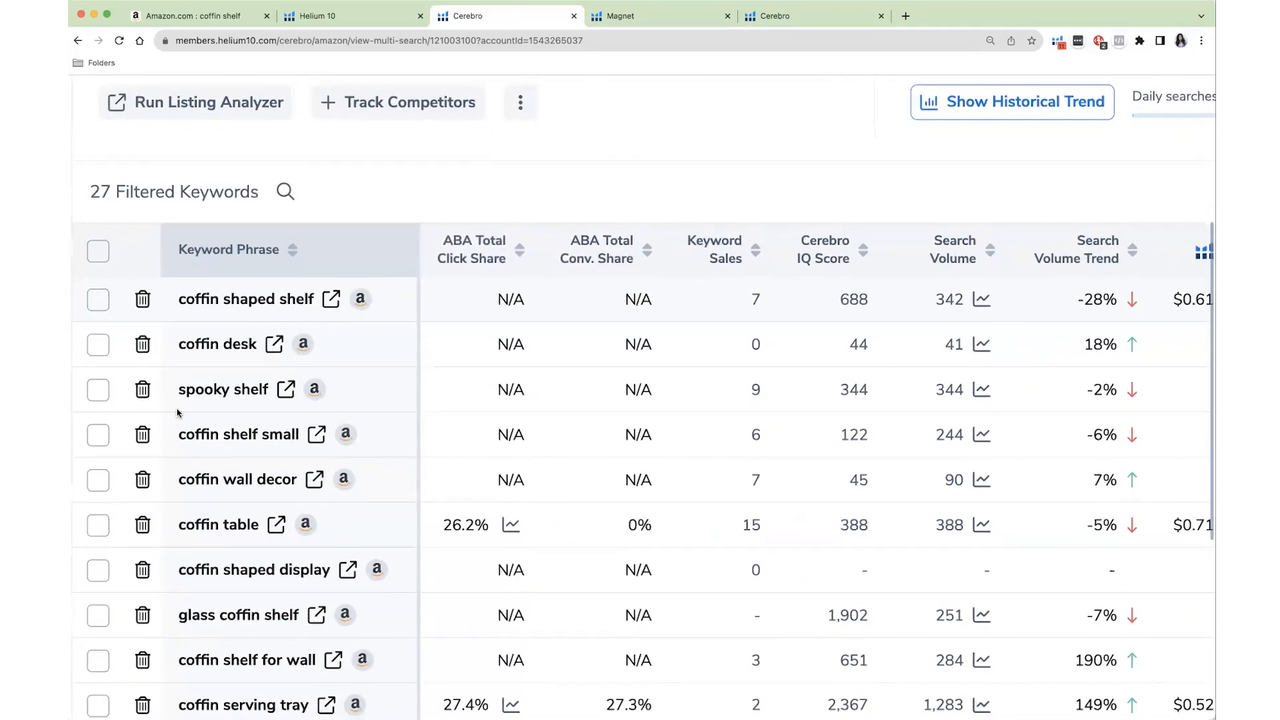
{"action": "scroll", "coordinate": [177, 413], "scroll_direction": "down", "scroll_amount": 1}
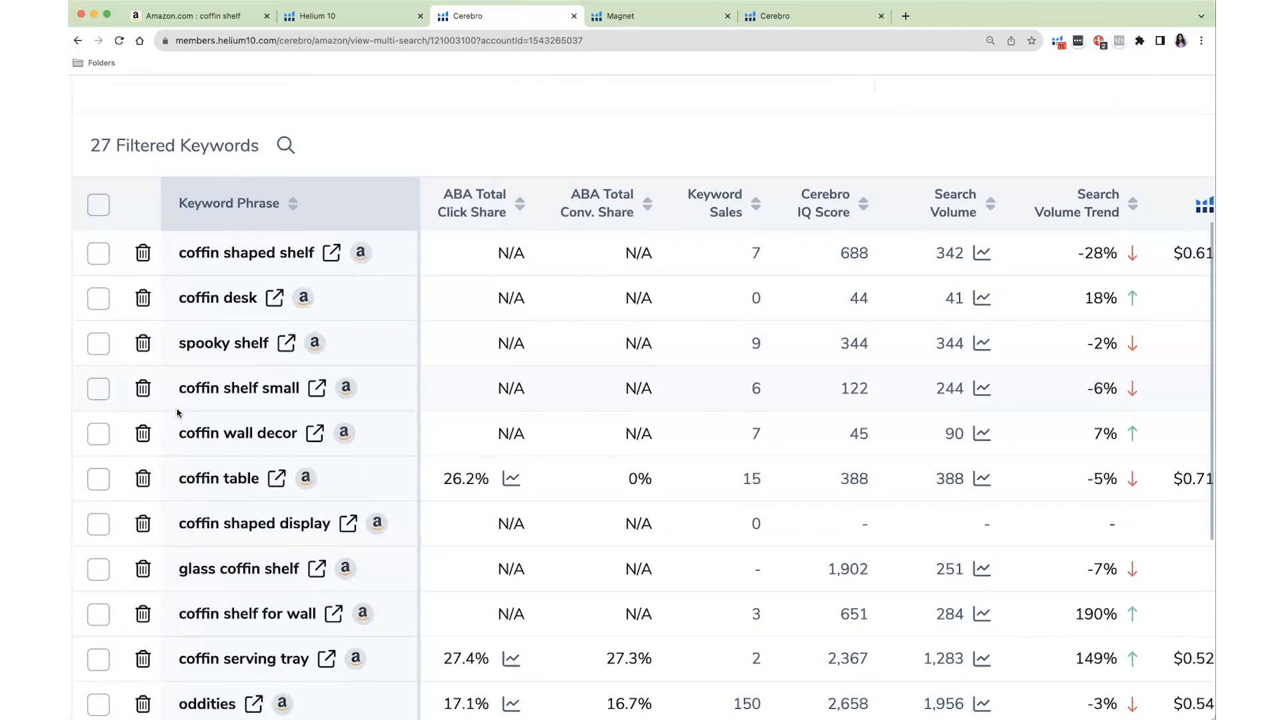
Step: View the Amazon search results for the keyword "coffin shaped shelf", and return to the filtered Cerebro keywords
{"action": "left_click", "coordinate": [330, 254]}
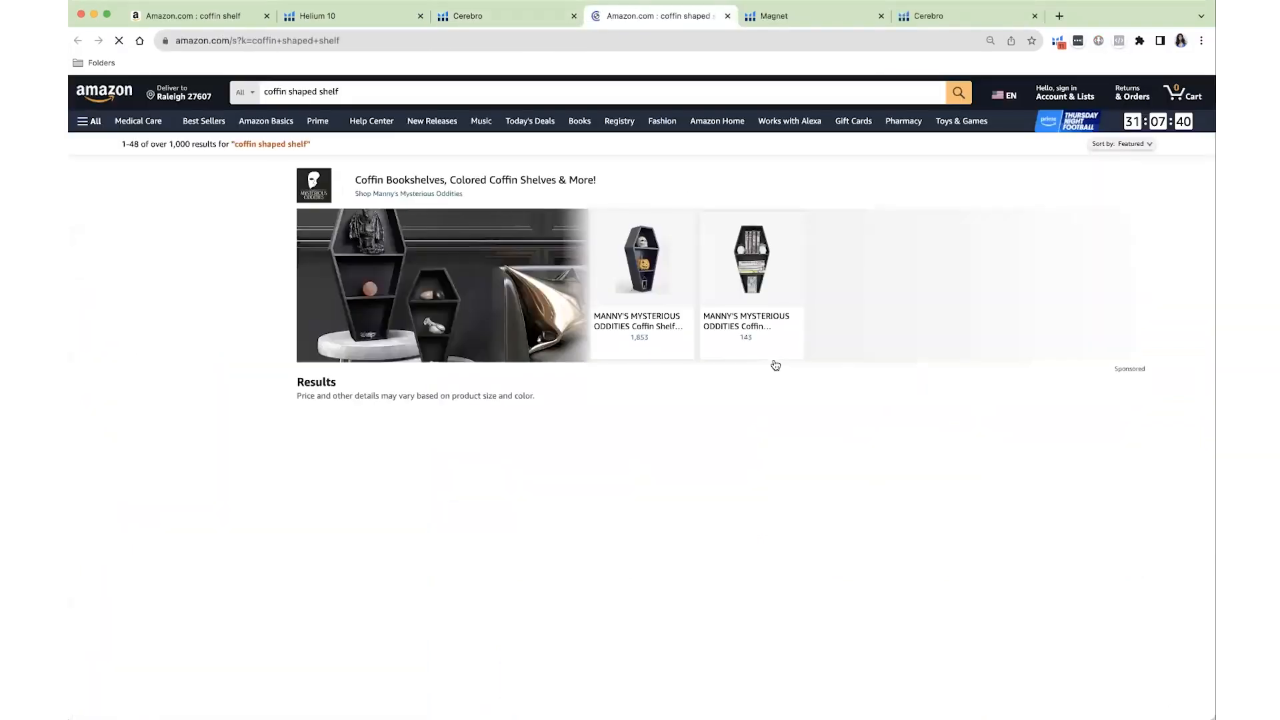
{"action": "scroll", "coordinate": [734, 497], "scroll_direction": "down", "scroll_amount": 4}
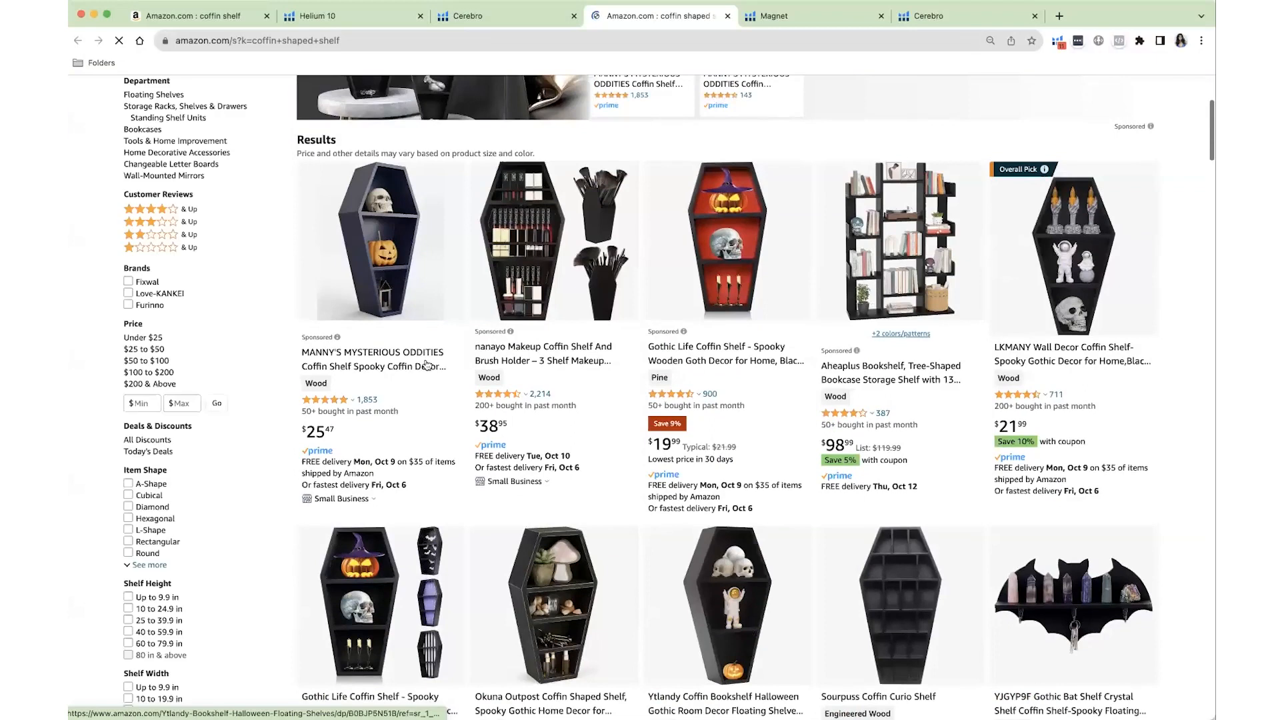
{"action": "left_click", "coordinate": [451, 18]}
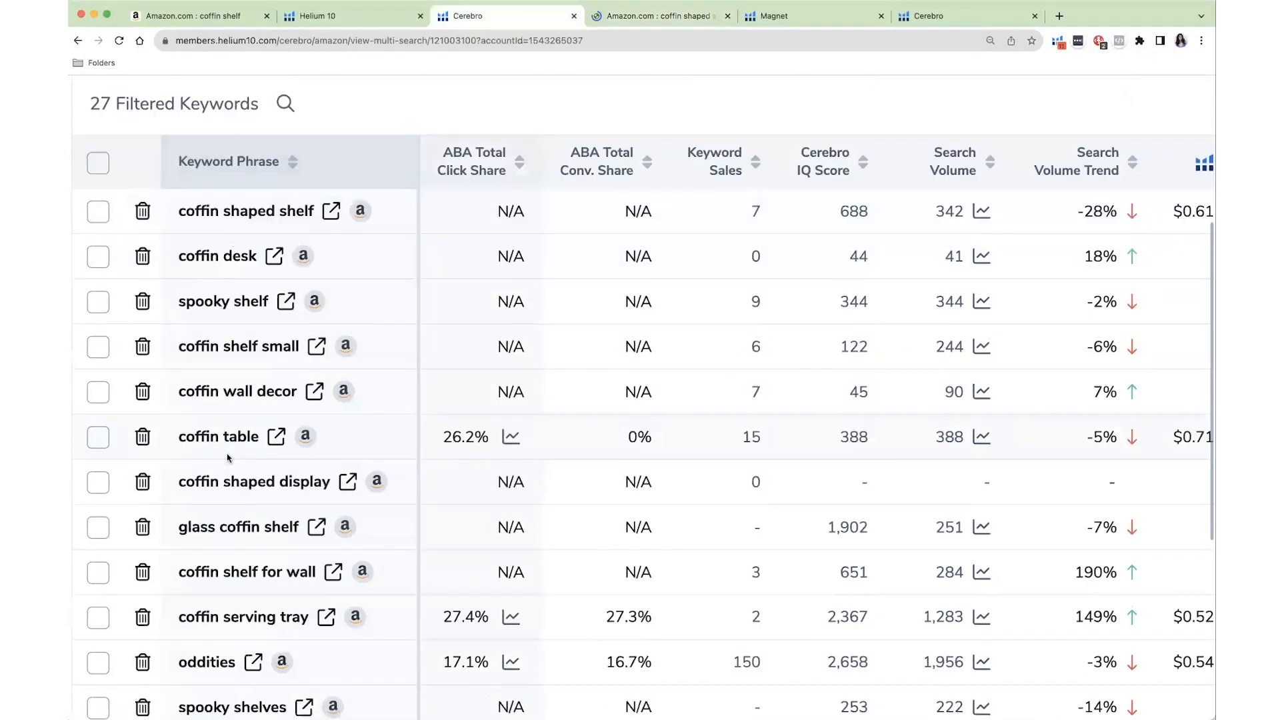
{"action": "scroll", "coordinate": [227, 458], "scroll_direction": "down", "scroll_amount": 1}
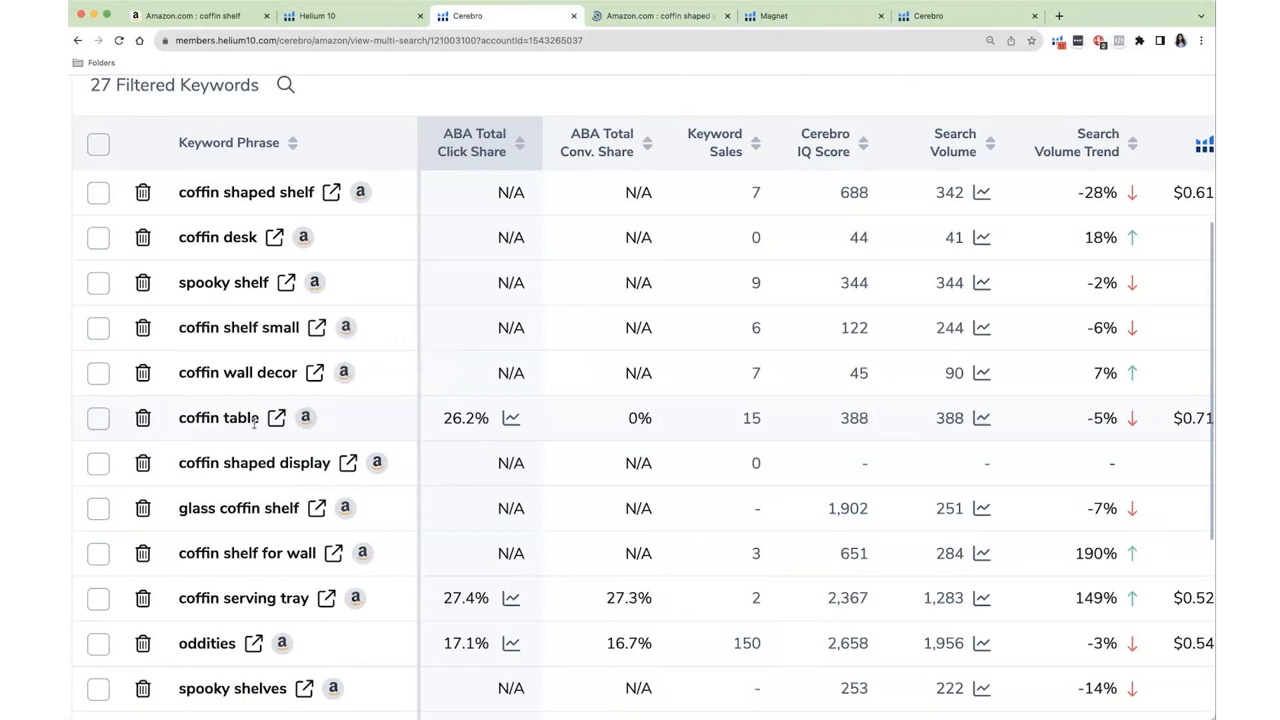
{"action": "left_click", "coordinate": [99, 418]}
{"action": "key", "text": "ctrl+minus"}
{"action": "key", "text": "ctrl+minus"}
{"action": "key", "text": "ctrl+minus"}
{"action": "key", "text": "ctrl+minus"}
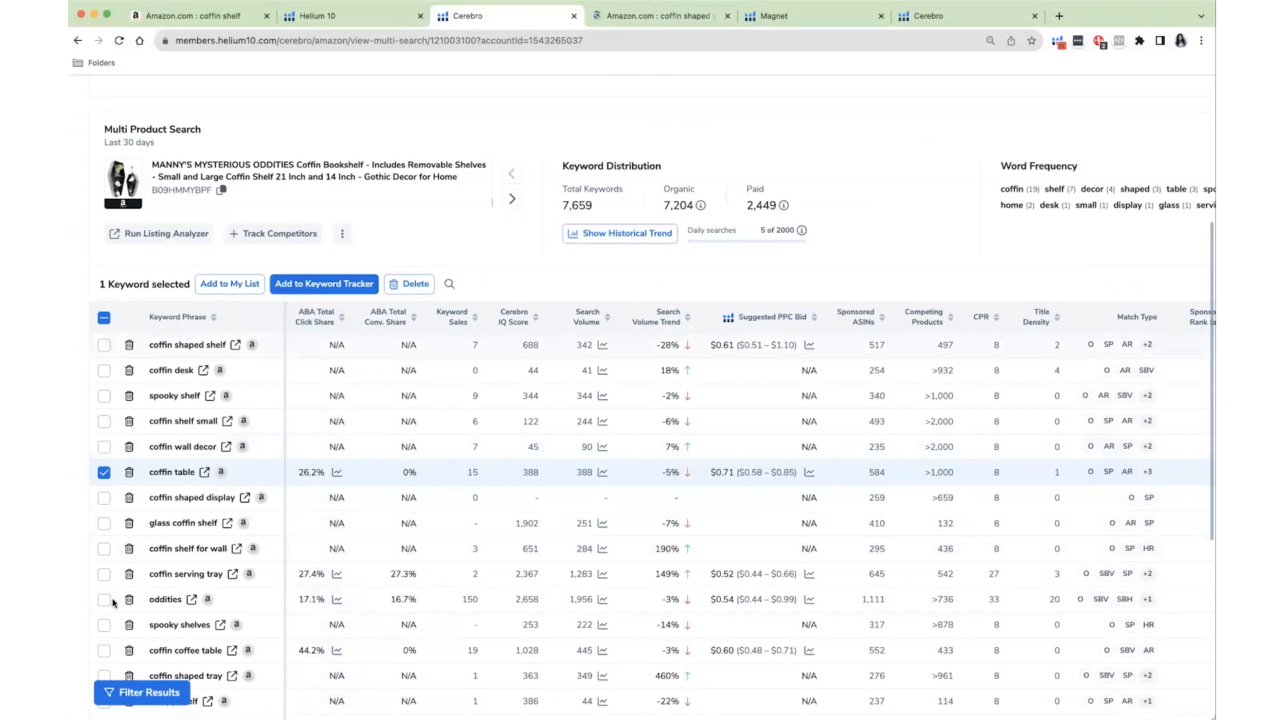
{"action": "left_click", "coordinate": [104, 472]}
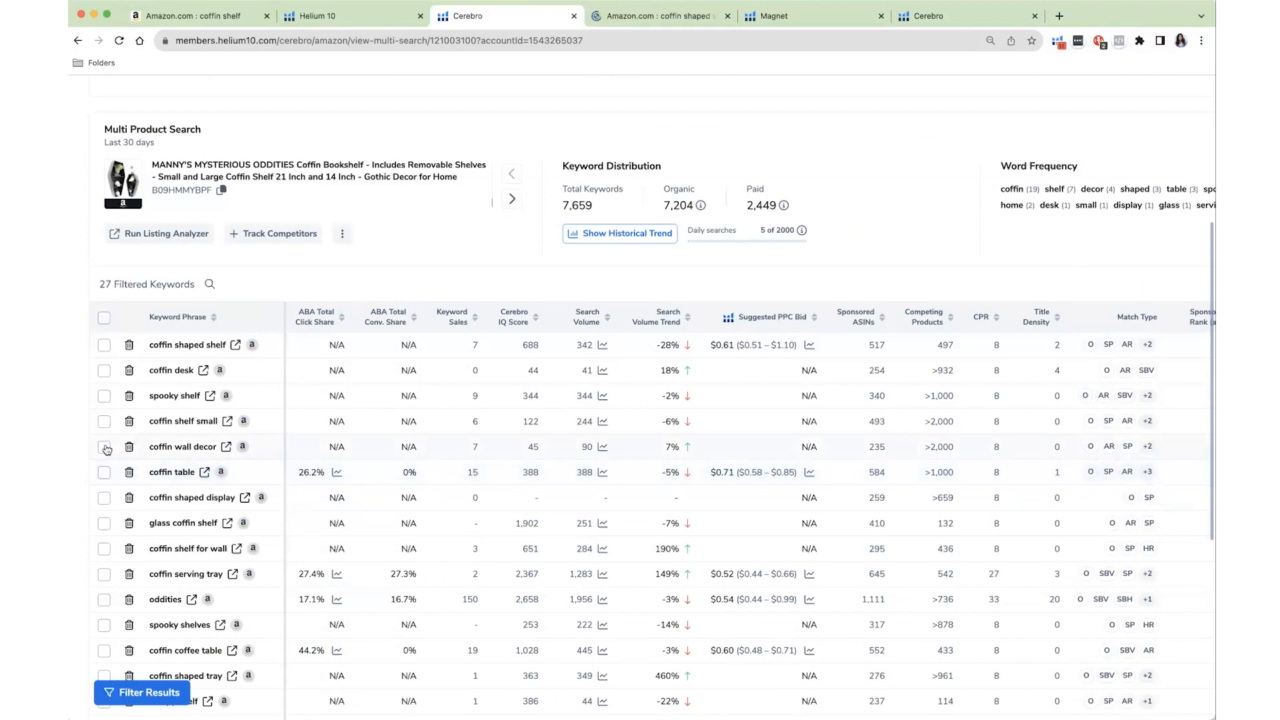
Step: Select the keywords coffin shaped shelf, spooky shelf, coffin wall decor, coffin shaped display and glass coffin shelf
{"action": "left_click", "coordinate": [104, 344]}
{"action": "left_click", "coordinate": [104, 370]}
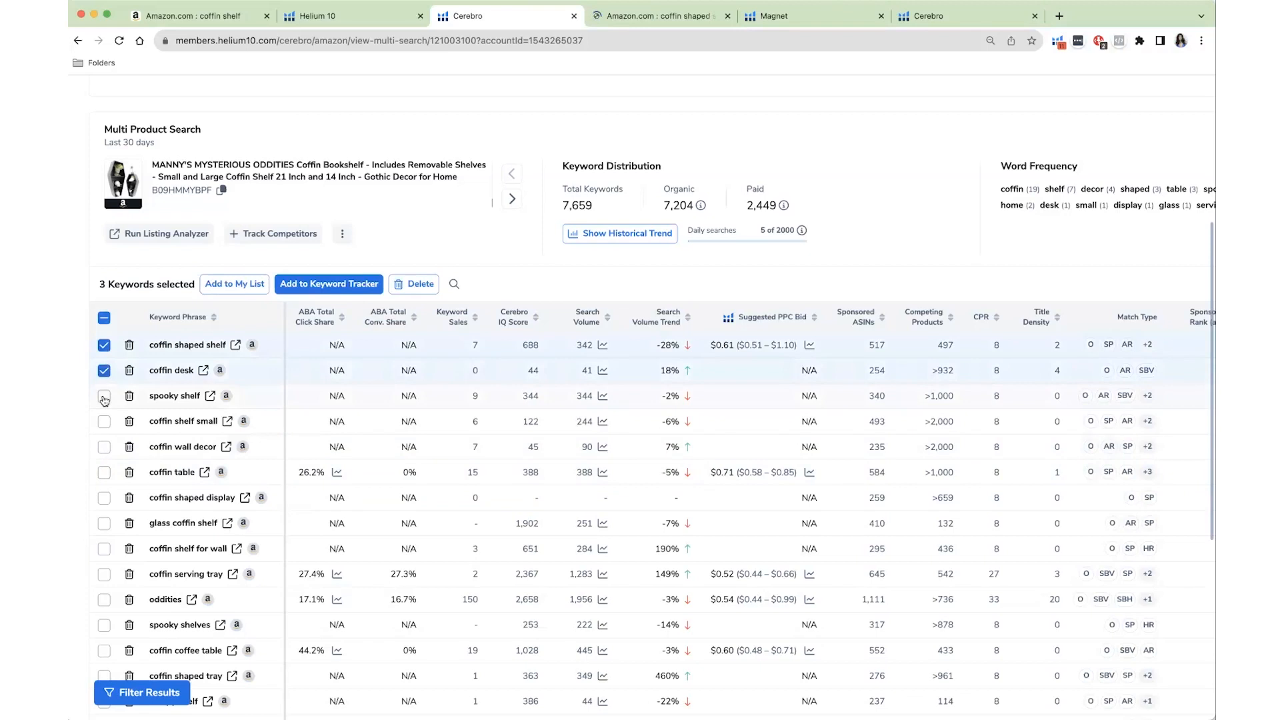
{"action": "left_click", "coordinate": [102, 372]}
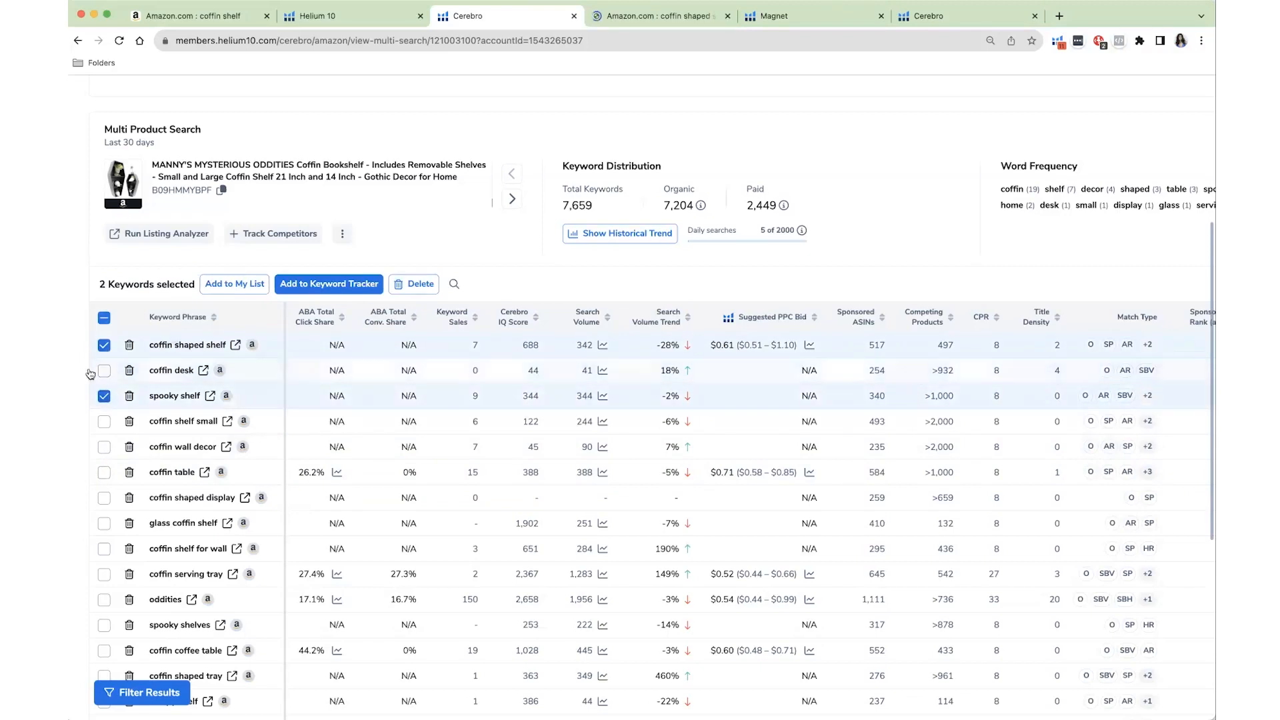
{"action": "left_click", "coordinate": [105, 448]}
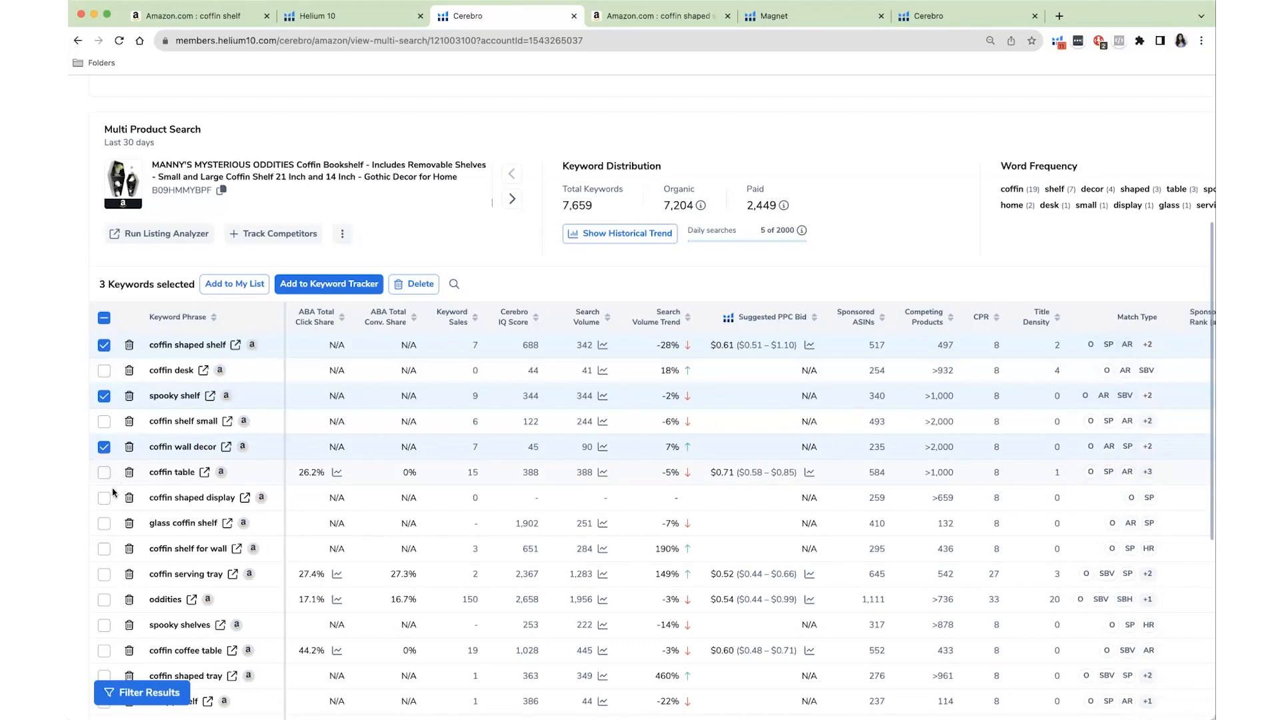
{"action": "left_click", "coordinate": [103, 499]}
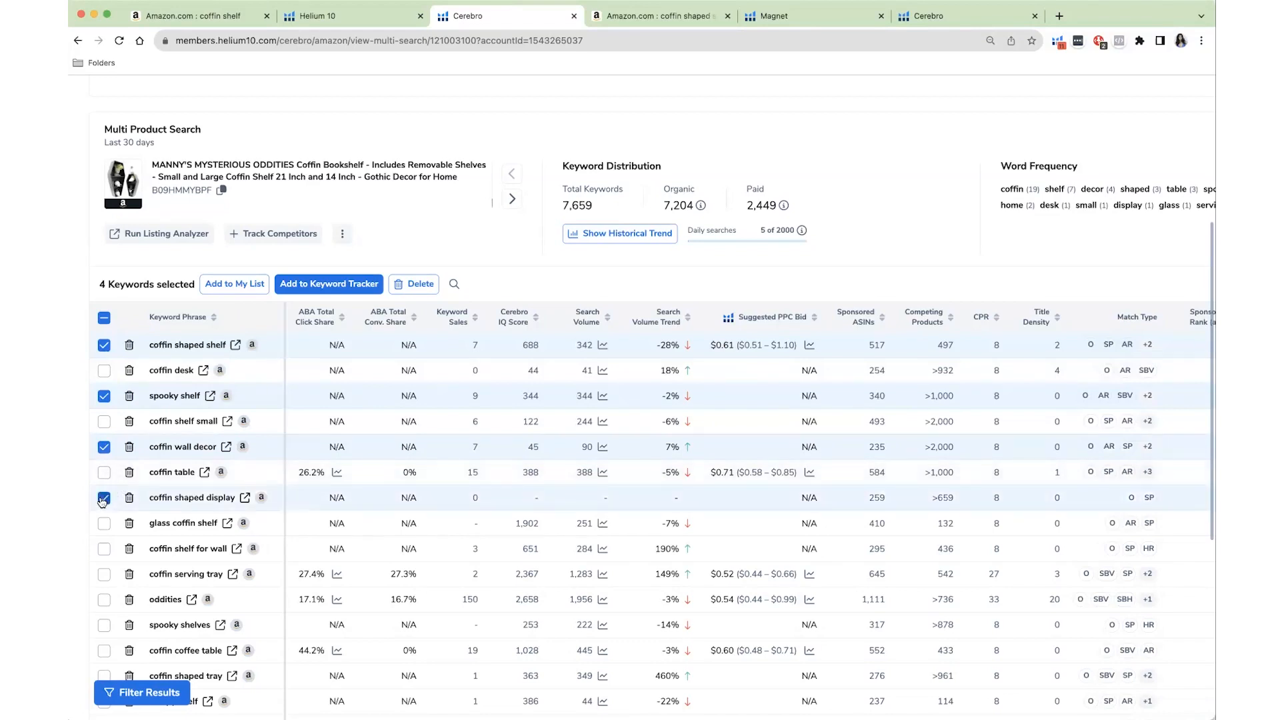
{"action": "left_click", "coordinate": [104, 525]}
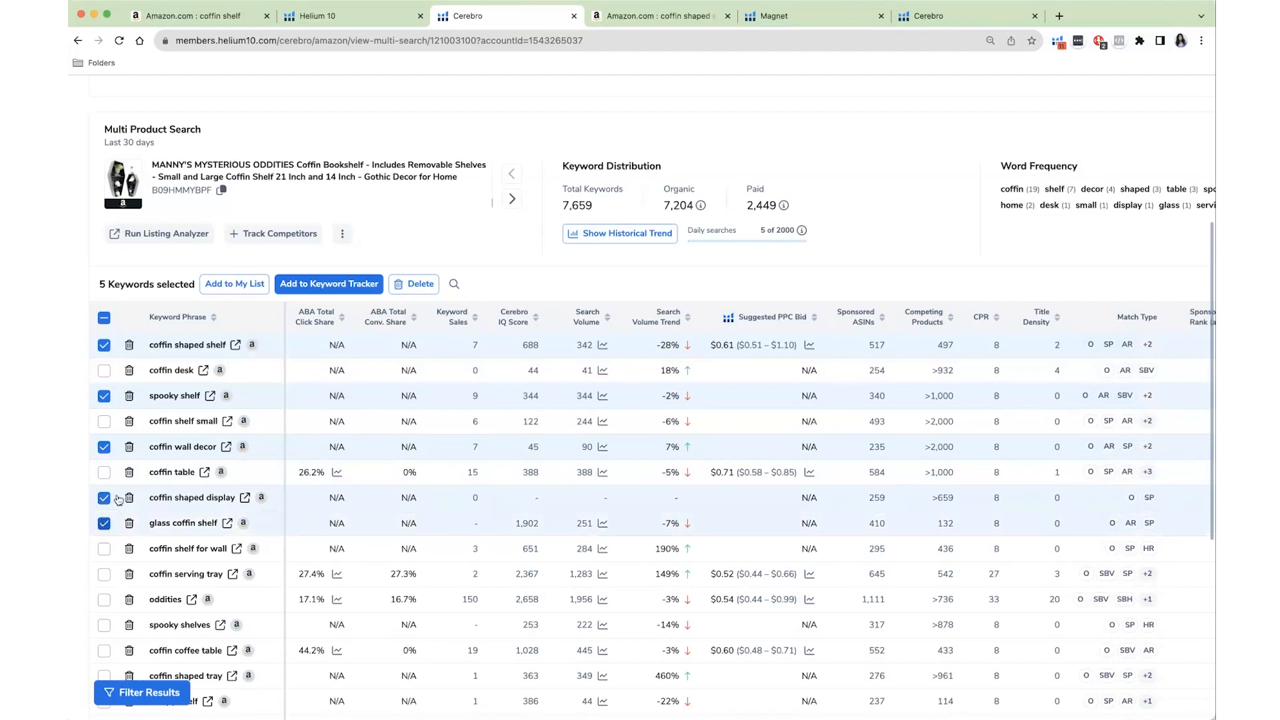
Step: Add the five selected keywords to the existing CS folder in My List instead of a new folder
{"action": "left_click", "coordinate": [219, 285]}
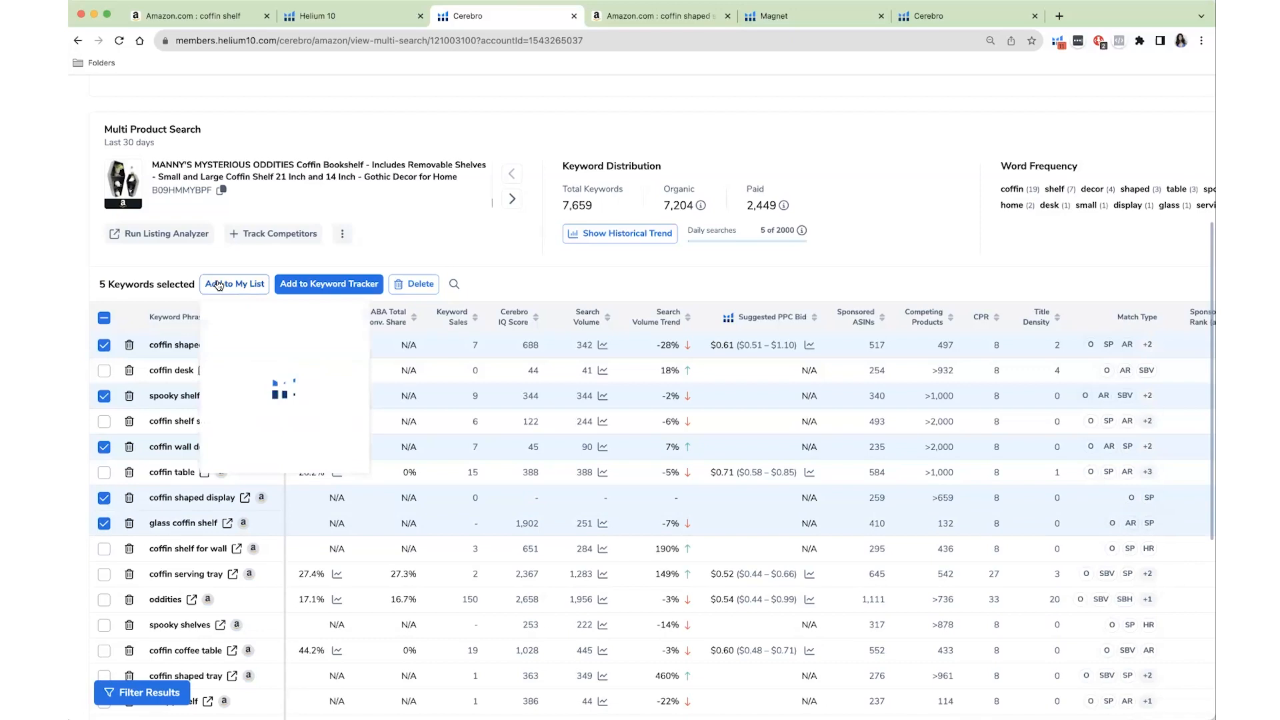
{"action": "left_click", "coordinate": [294, 465]}
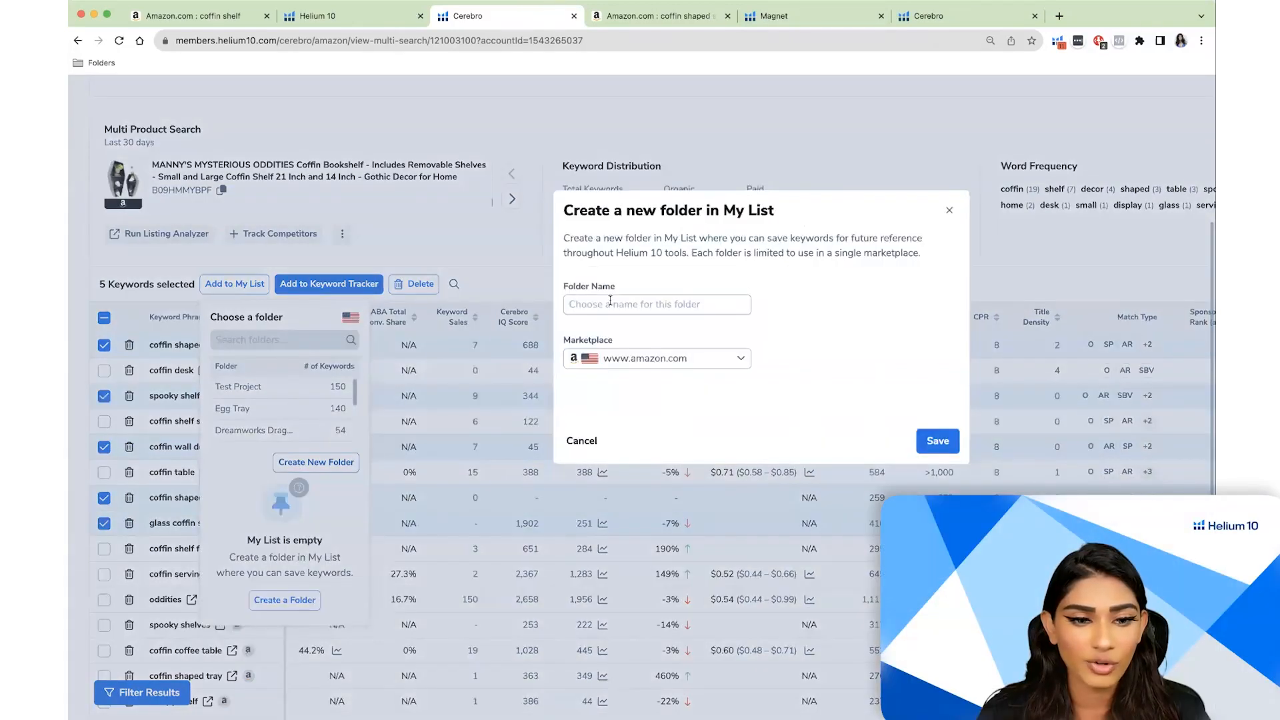
{"action": "left_click", "coordinate": [949, 212]}
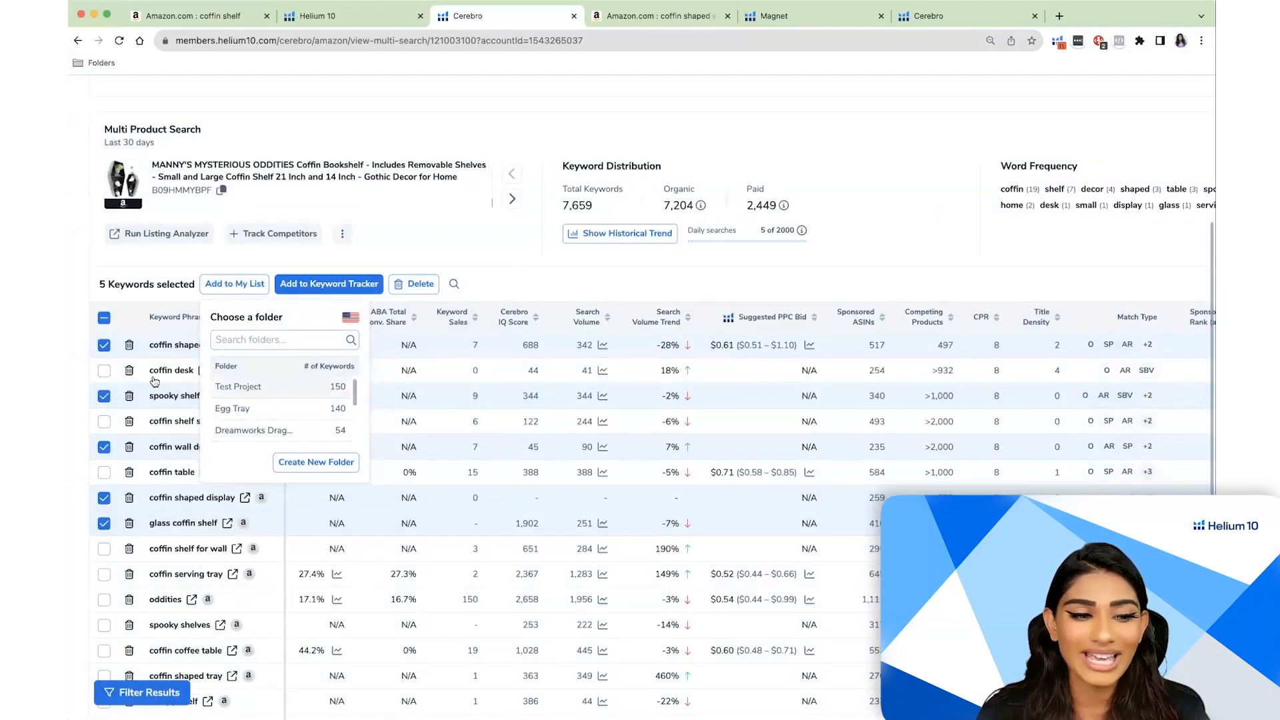
{"action": "scroll", "coordinate": [259, 415], "scroll_direction": "down", "scroll_amount": 5}
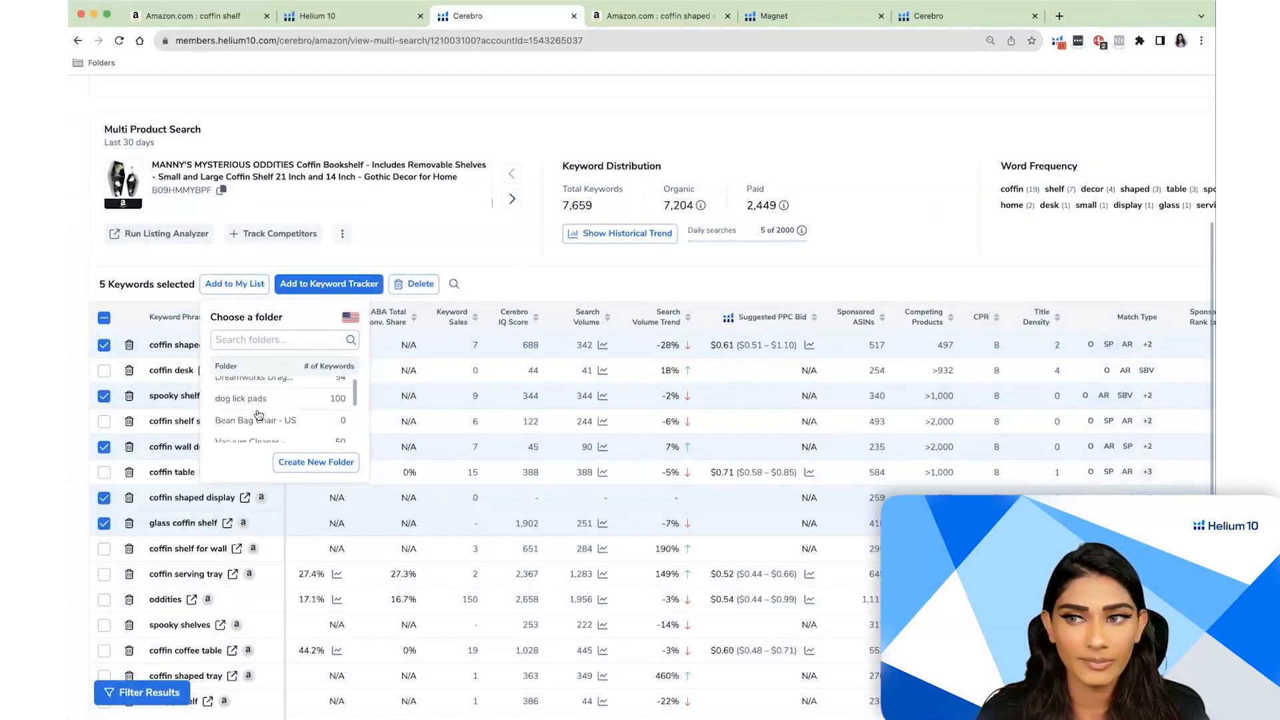
{"action": "scroll", "coordinate": [260, 415], "scroll_direction": "down", "scroll_amount": 10}
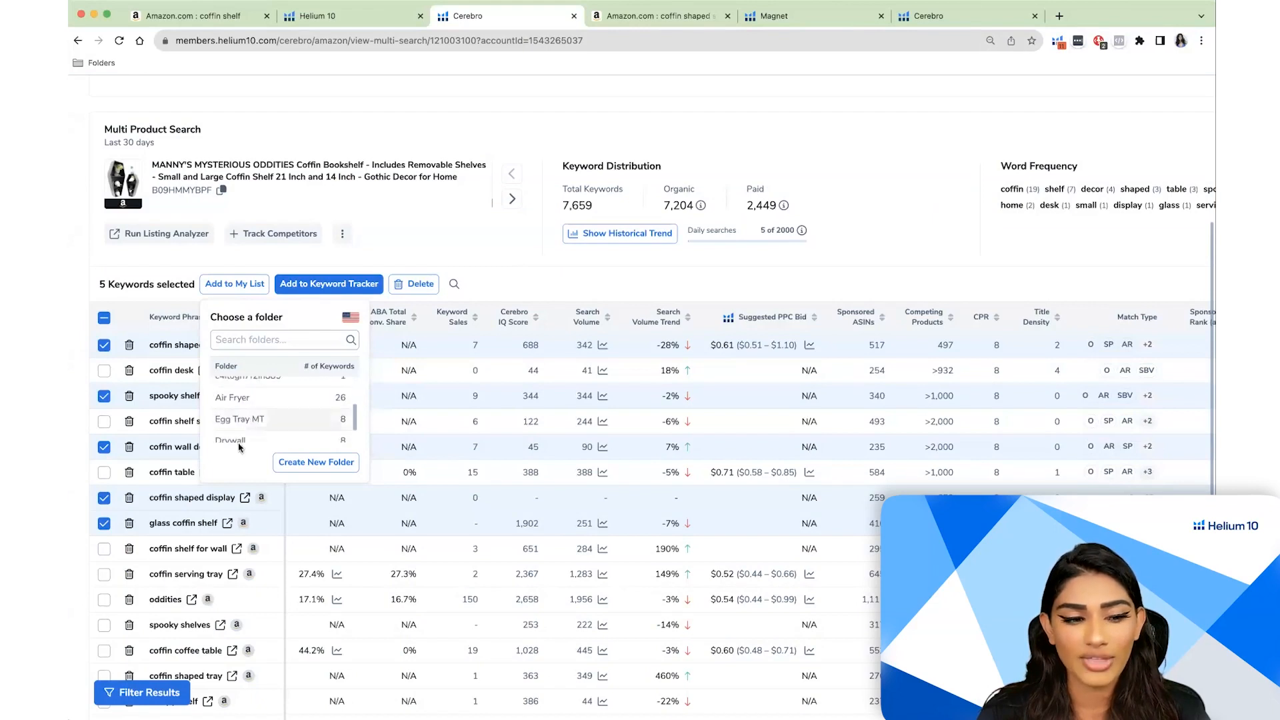
{"action": "scroll", "coordinate": [269, 419], "scroll_direction": "down", "scroll_amount": 5}
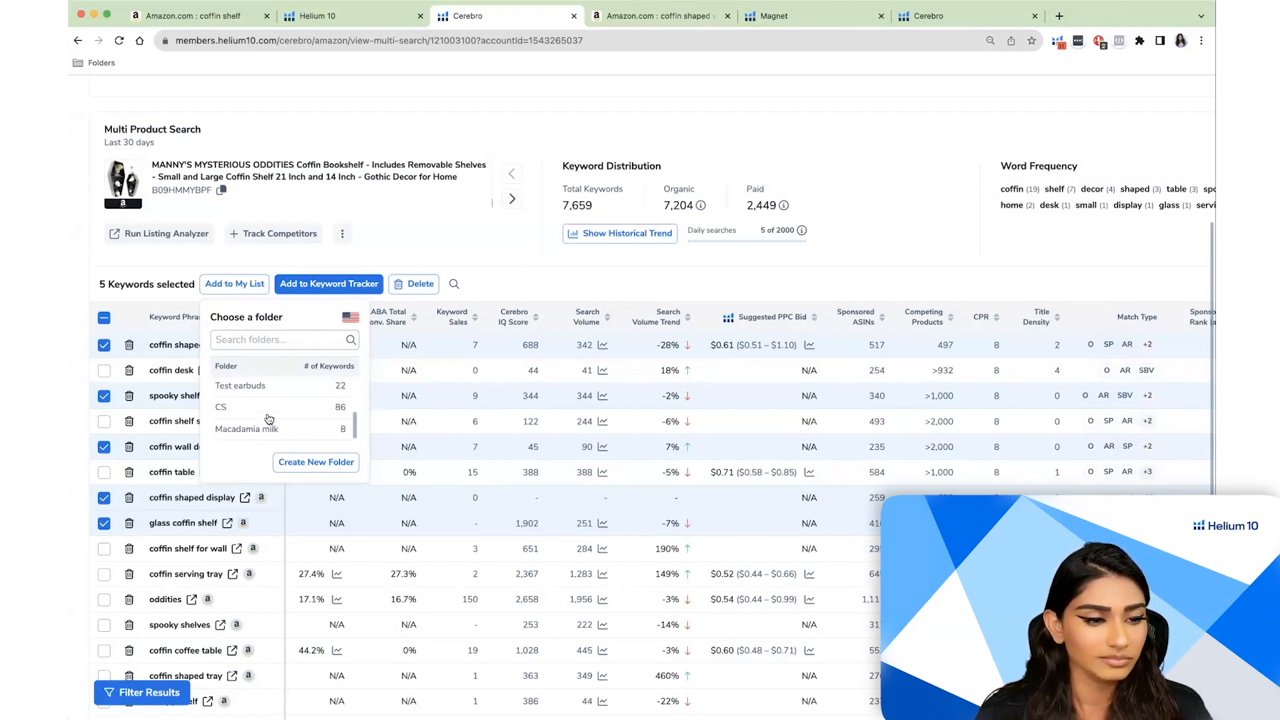
{"action": "left_click", "coordinate": [225, 408]}
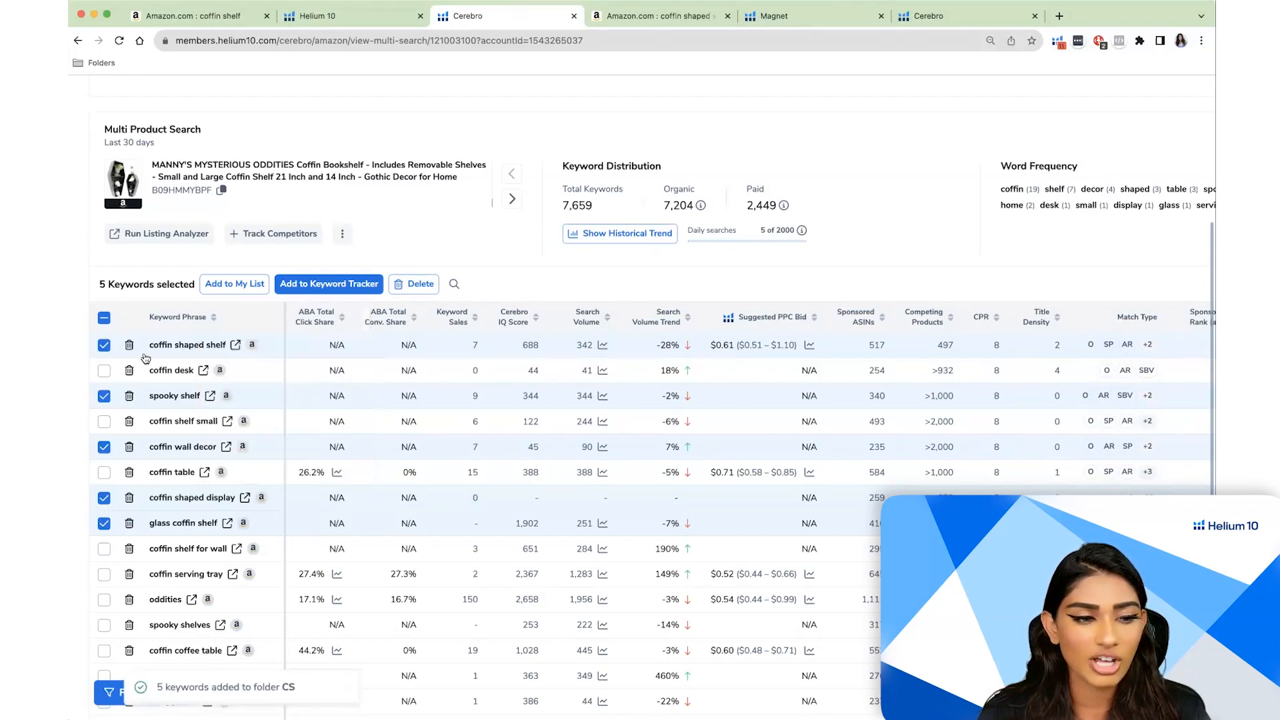
Step: Clear the keyword selection and review the Cerebro filter options above the results
{"action": "left_click", "coordinate": [106, 318]}
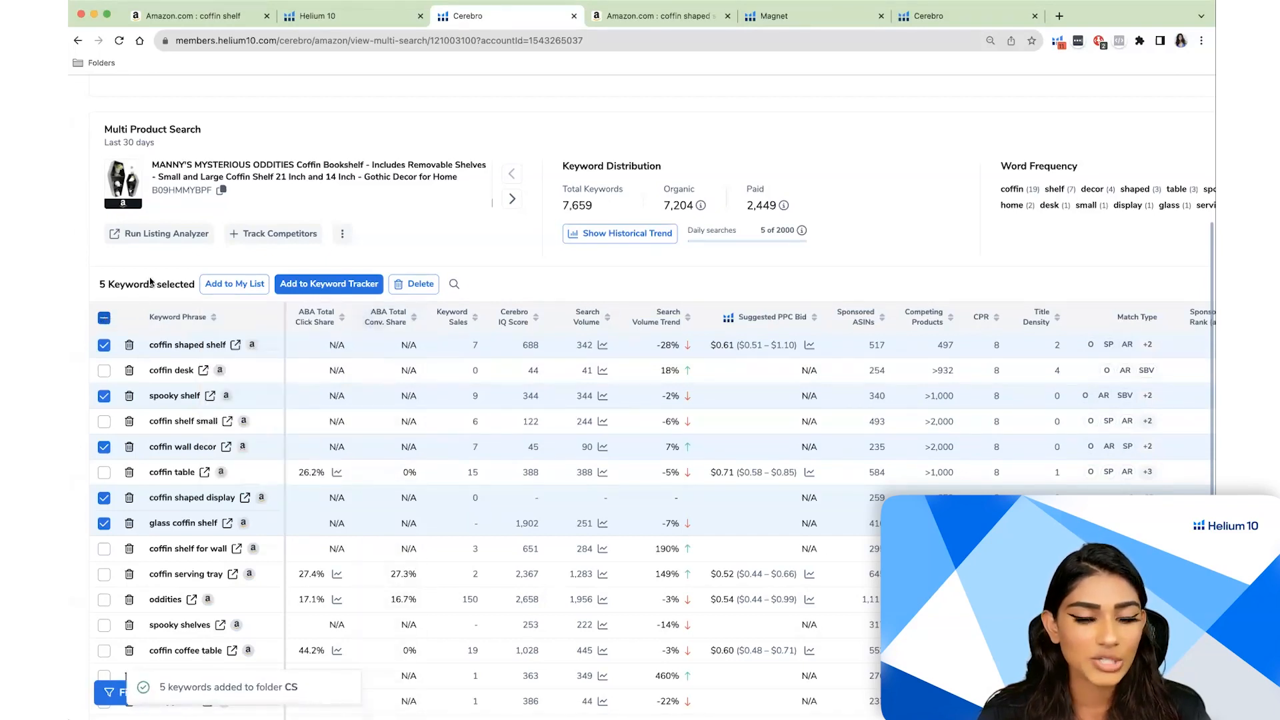
{"action": "scroll", "coordinate": [384, 310], "scroll_direction": "up", "scroll_amount": 3}
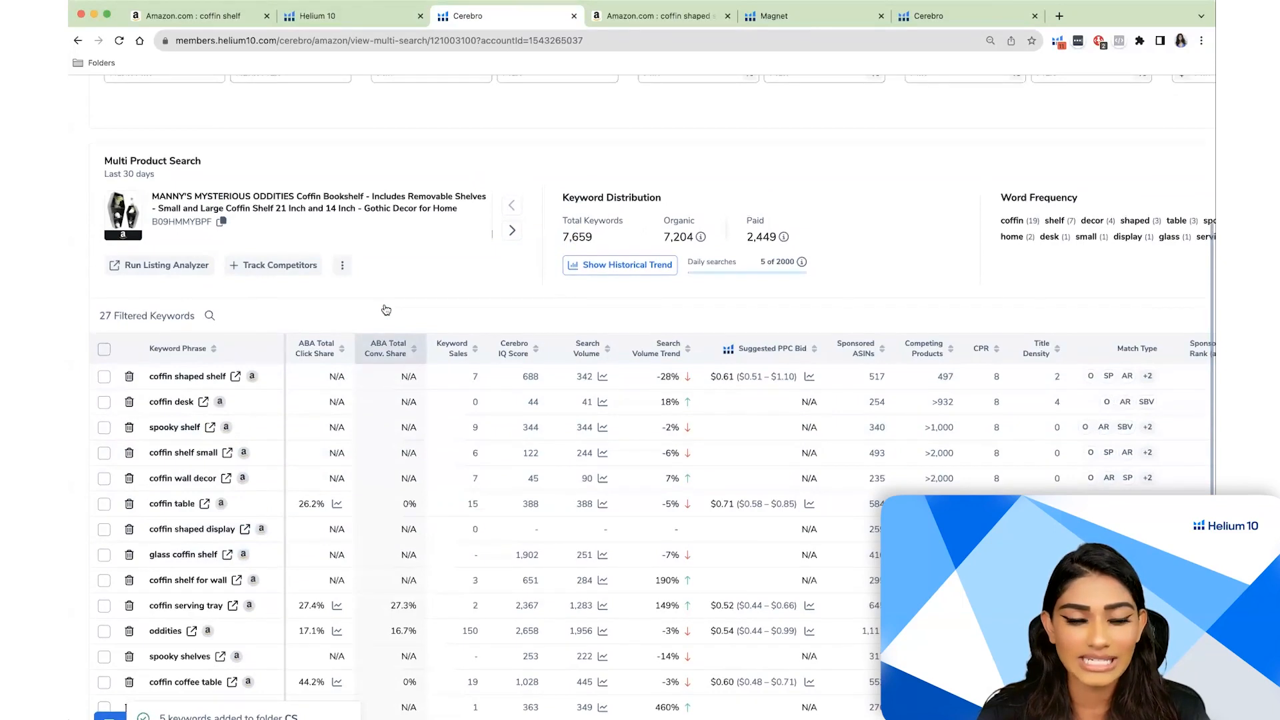
{"action": "scroll", "coordinate": [384, 310], "scroll_direction": "up", "scroll_amount": 5}
{"action": "scroll", "coordinate": [380, 312], "scroll_direction": "down", "scroll_amount": 5}
{"action": "scroll", "coordinate": [380, 313], "scroll_direction": "down", "scroll_amount": 3}
{"action": "scroll", "coordinate": [823, 363], "scroll_direction": "up", "scroll_amount": 2}
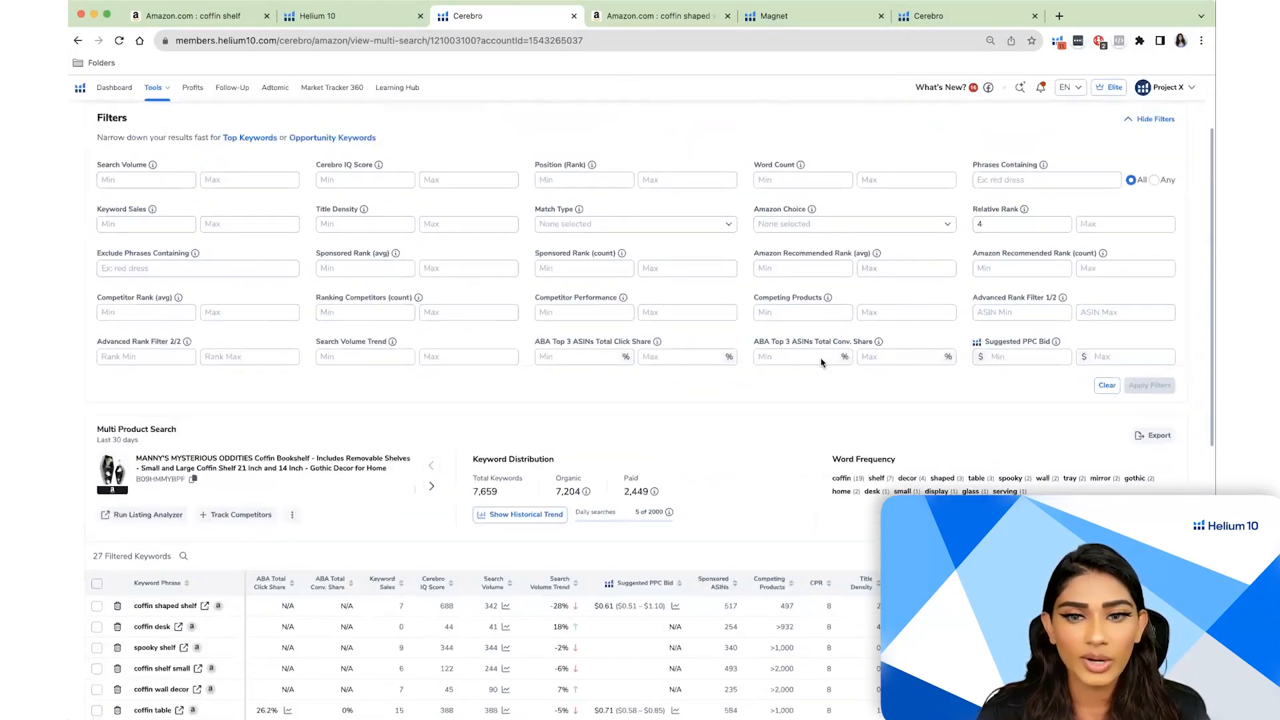
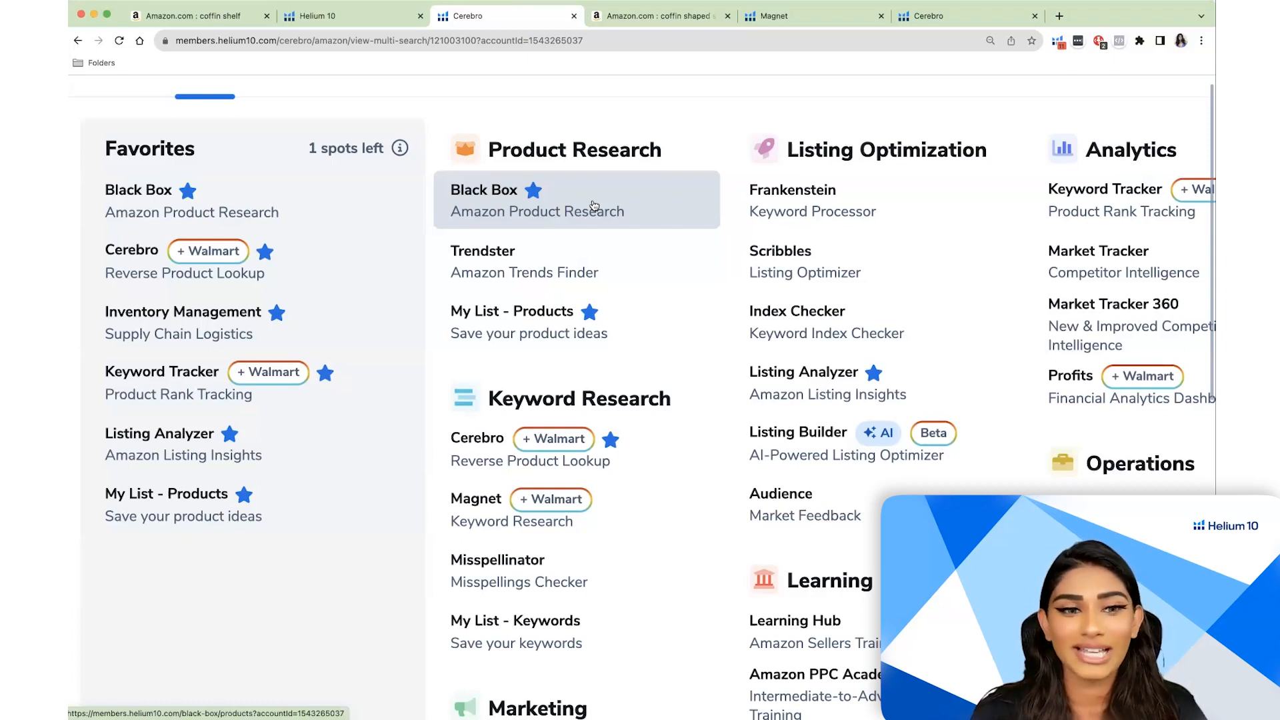
Step: Examine the Helium 10 tools listed for product research, keyword research, listing optimization and analytics
{"action": "scroll", "coordinate": [534, 173], "scroll_direction": "right", "scroll_amount": 2}
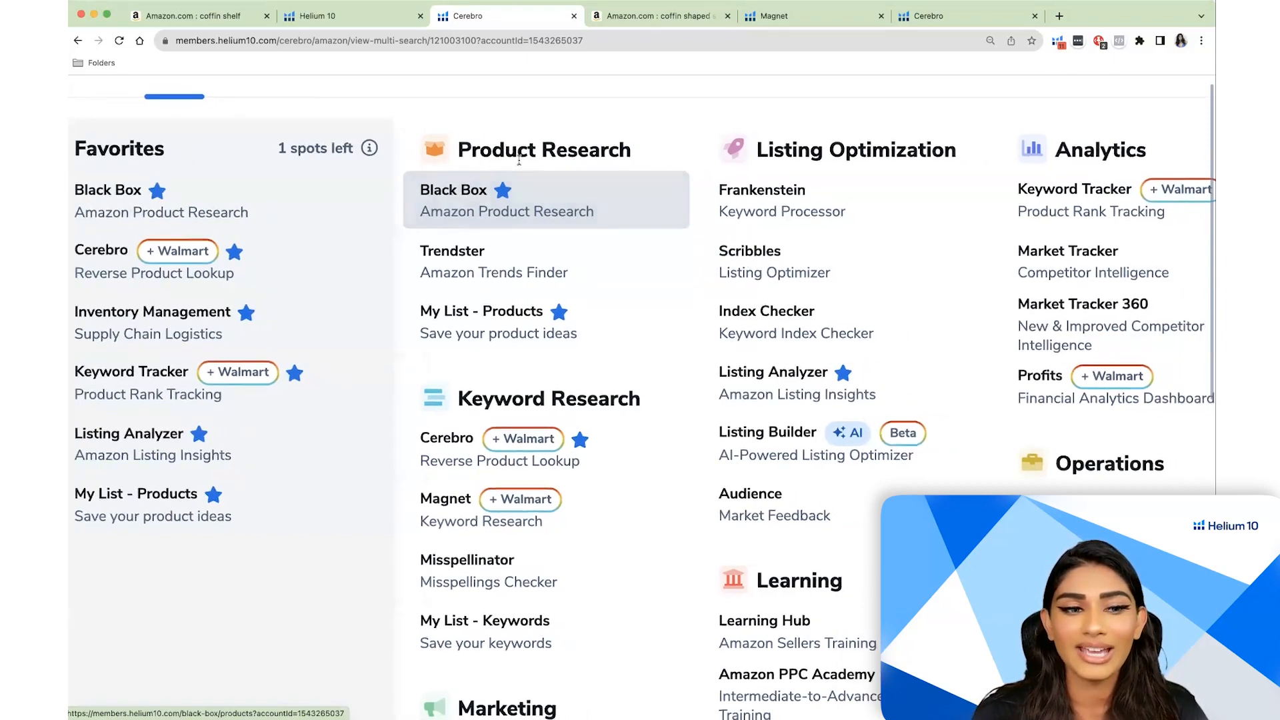
{"action": "scroll", "coordinate": [519, 160], "scroll_direction": "left", "scroll_amount": 3}
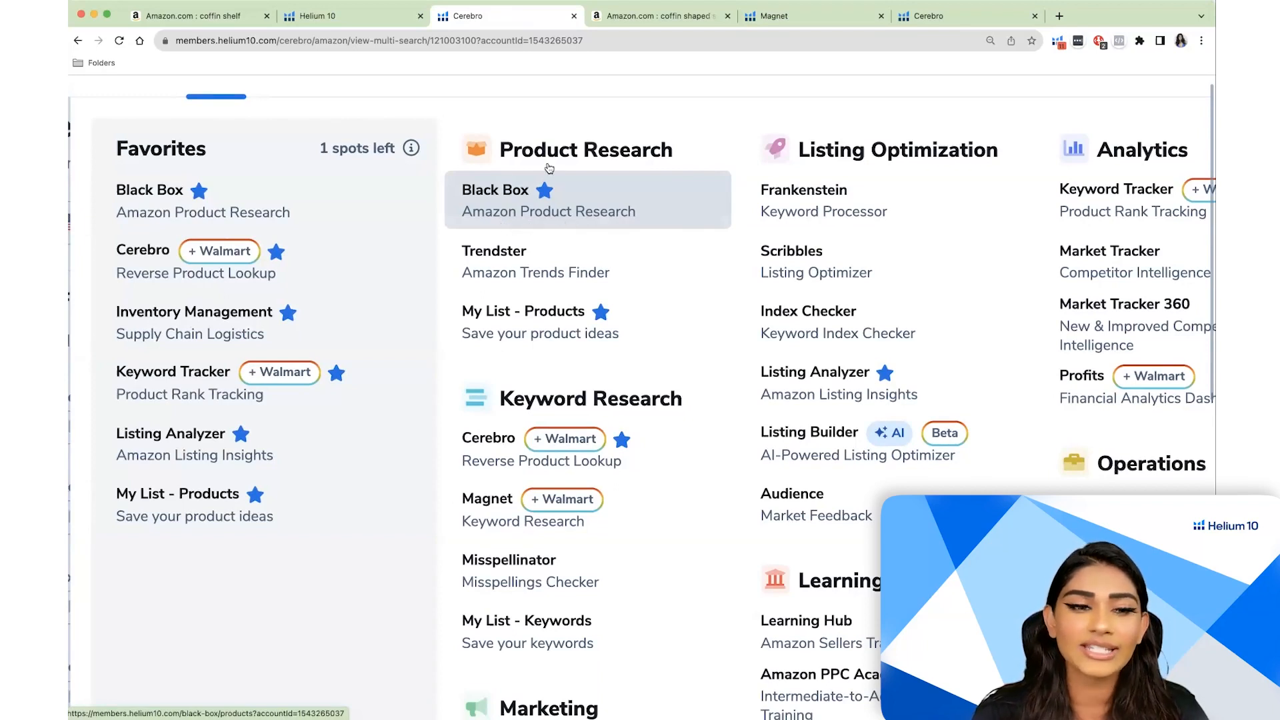
{"action": "scroll", "coordinate": [654, 206], "scroll_direction": "right", "scroll_amount": 1}
{"action": "scroll", "coordinate": [654, 206], "scroll_direction": "left", "scroll_amount": 1}
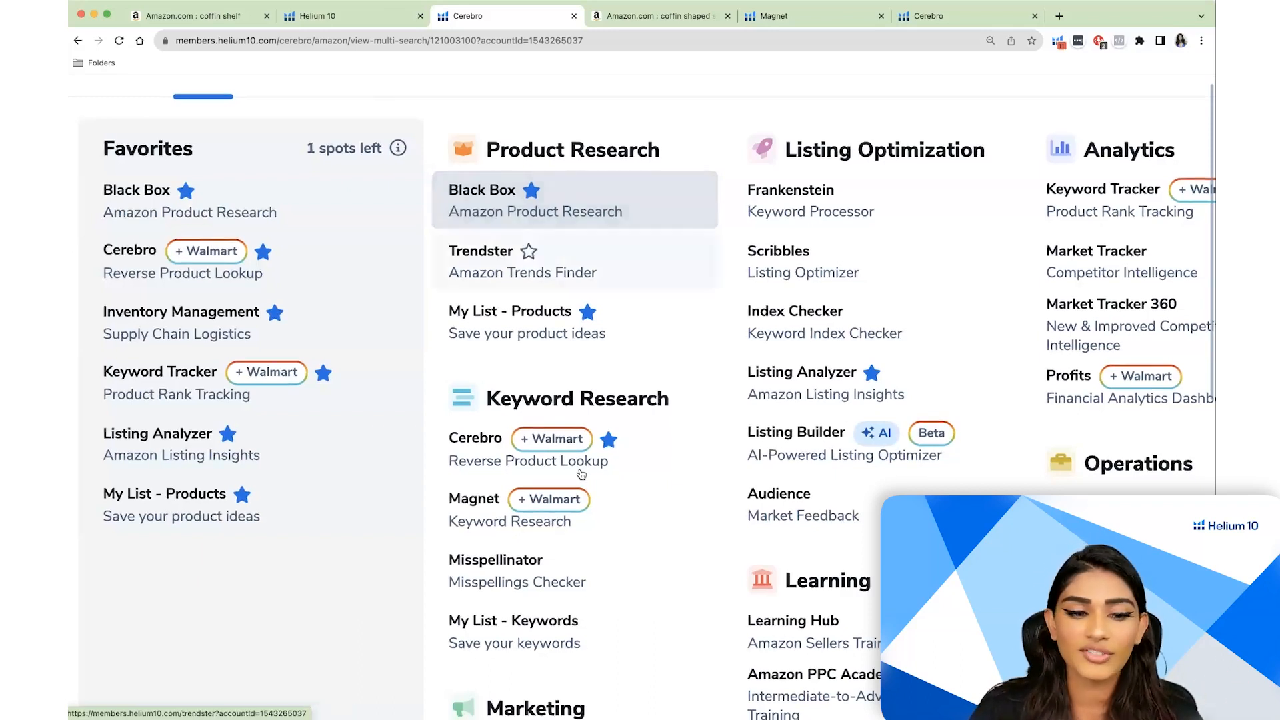
{"action": "scroll", "coordinate": [592, 467], "scroll_direction": "down", "scroll_amount": 3}
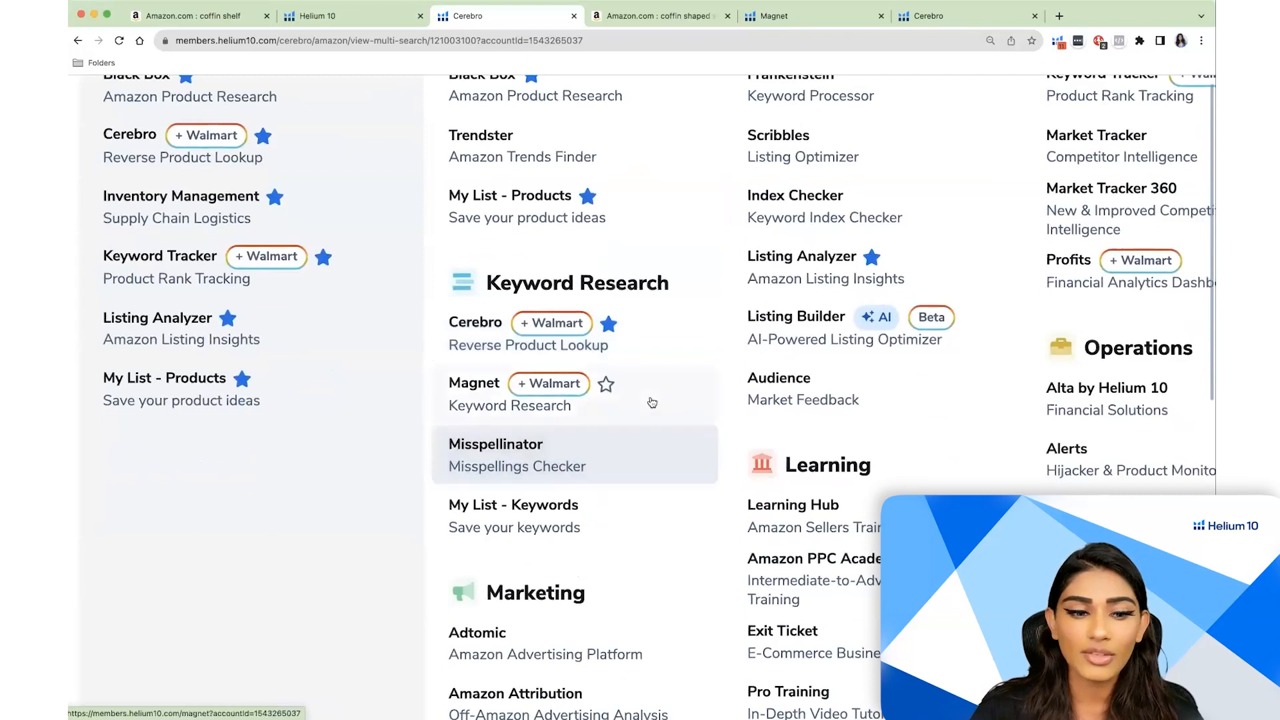
{"action": "scroll", "coordinate": [653, 400], "scroll_direction": "down", "scroll_amount": 2}
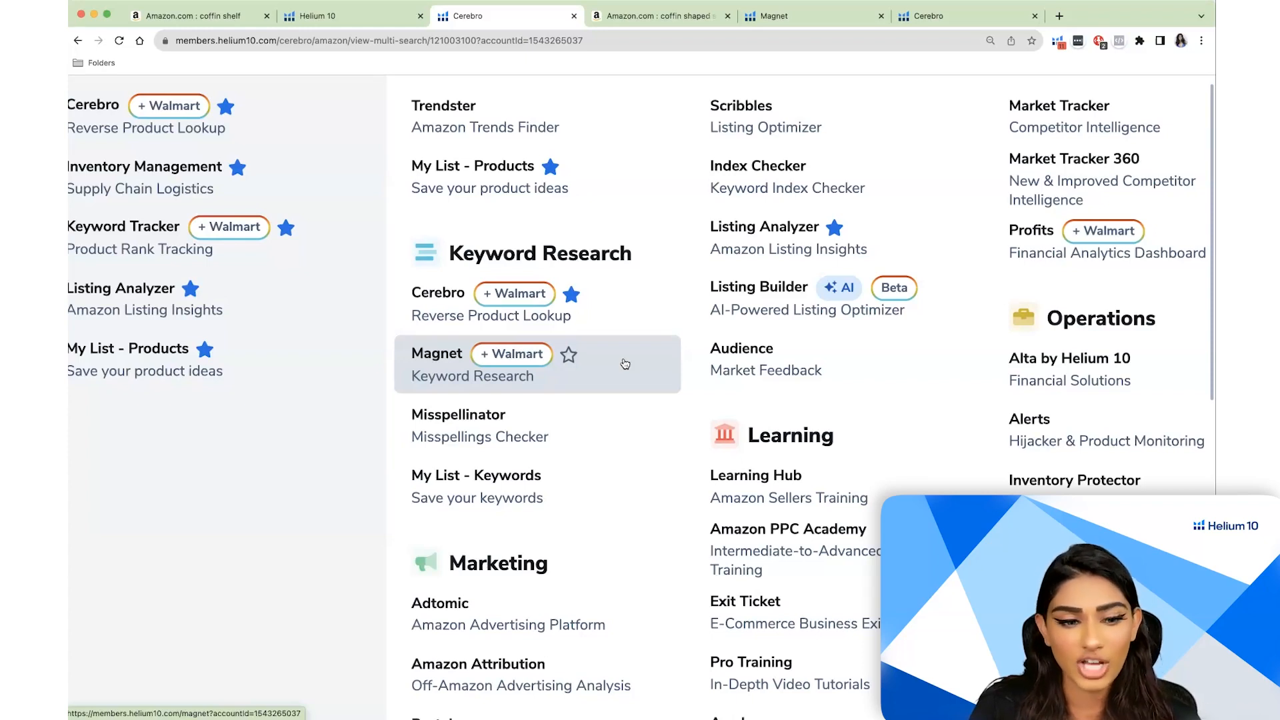
{"action": "scroll", "coordinate": [625, 363], "scroll_direction": "up", "scroll_amount": 4}
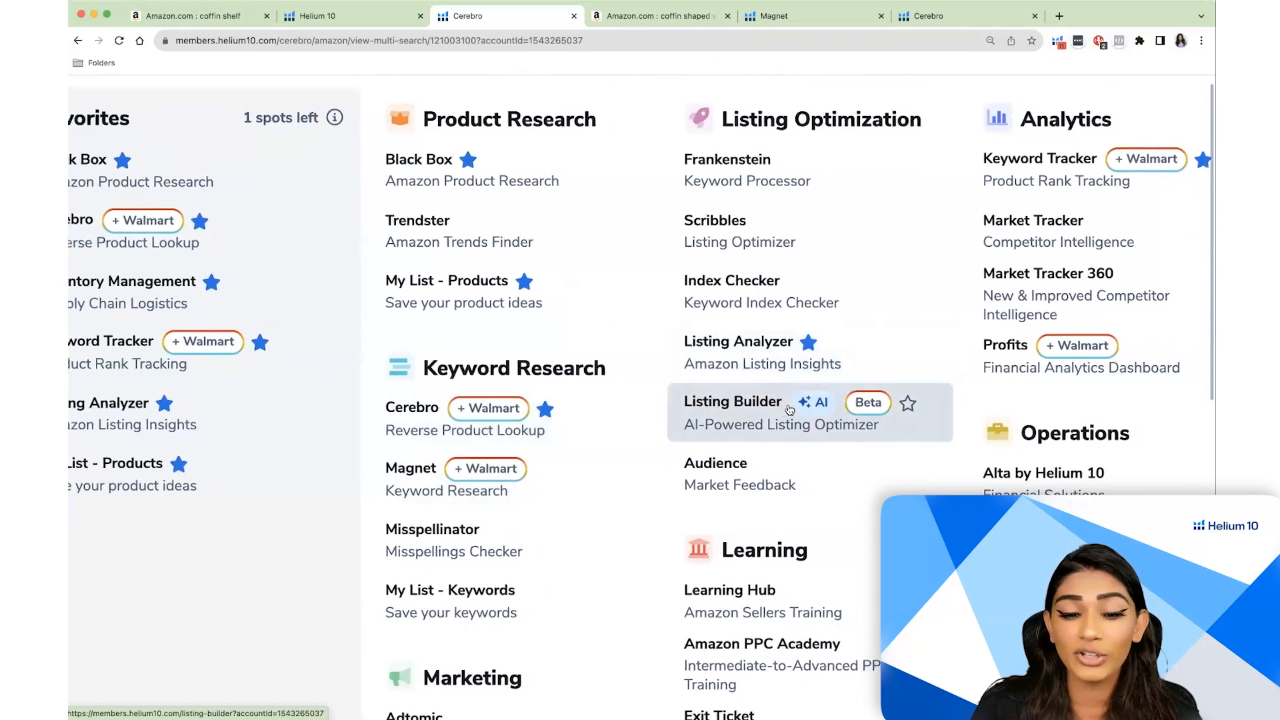
{"action": "scroll", "coordinate": [806, 410], "scroll_direction": "right", "scroll_amount": 3}
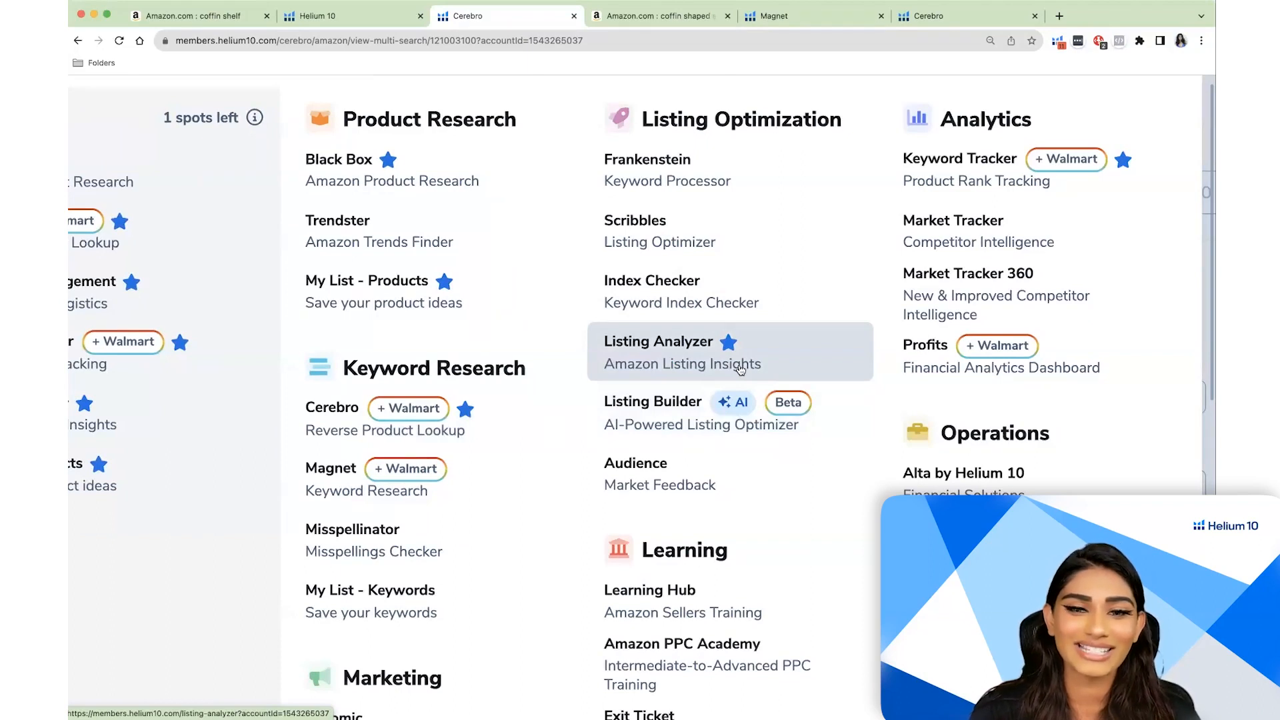
Step: Review the remaining Helium 10 tool categories, including Operations, Marketing and Learning, along with the Favorites list
{"action": "scroll", "coordinate": [740, 369], "scroll_direction": "right", "scroll_amount": 6}
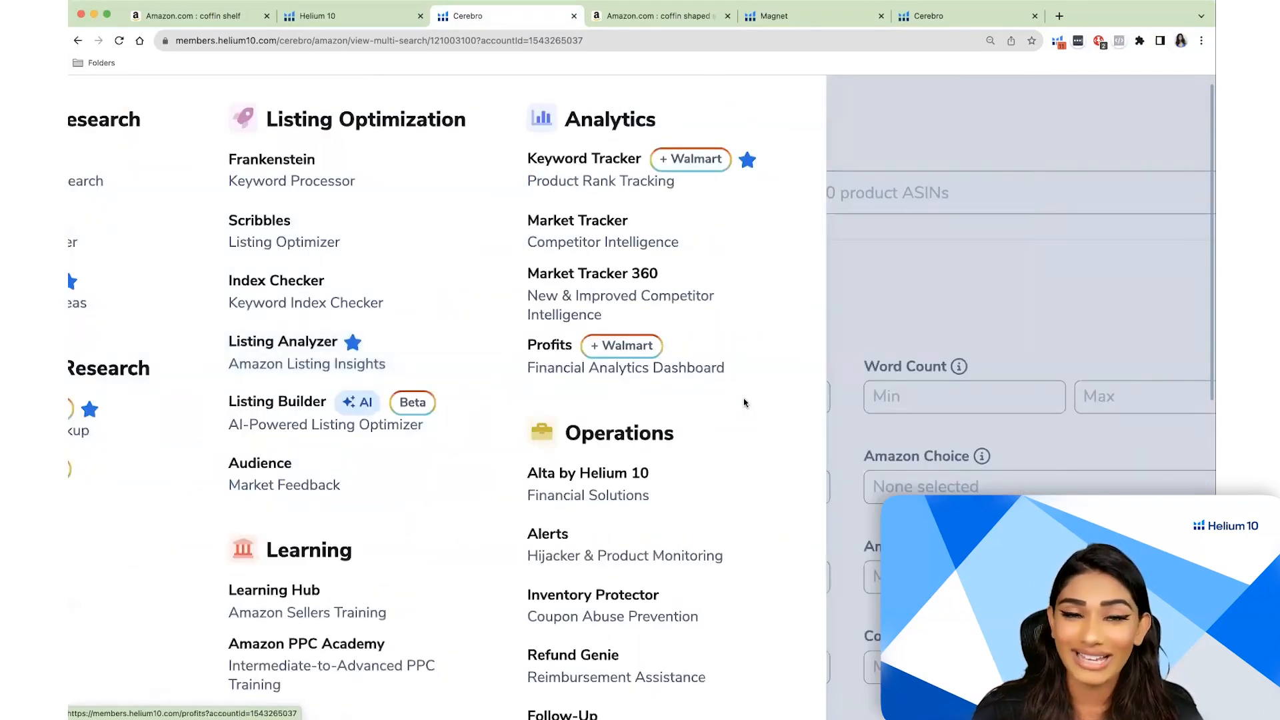
{"action": "scroll", "coordinate": [744, 402], "scroll_direction": "left", "scroll_amount": 2}
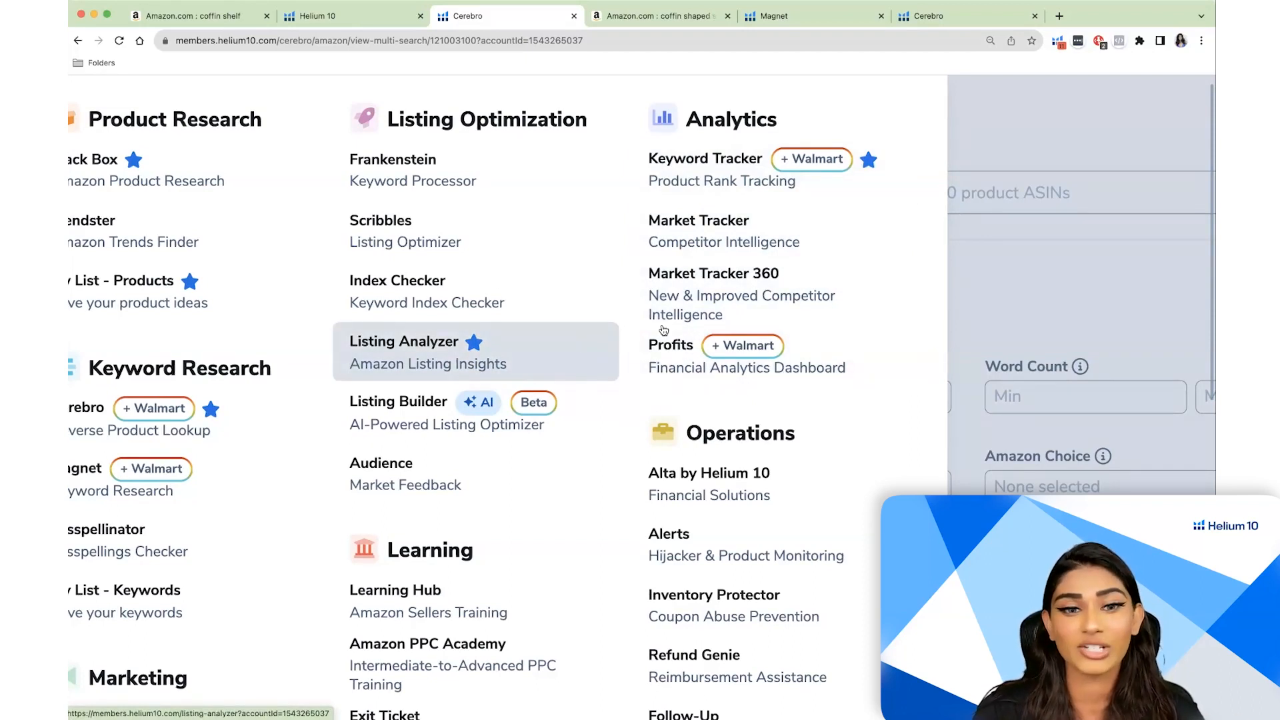
{"action": "scroll", "coordinate": [728, 346], "scroll_direction": "down", "scroll_amount": 1}
{"action": "scroll", "coordinate": [729, 346], "scroll_direction": "down", "scroll_amount": 4}
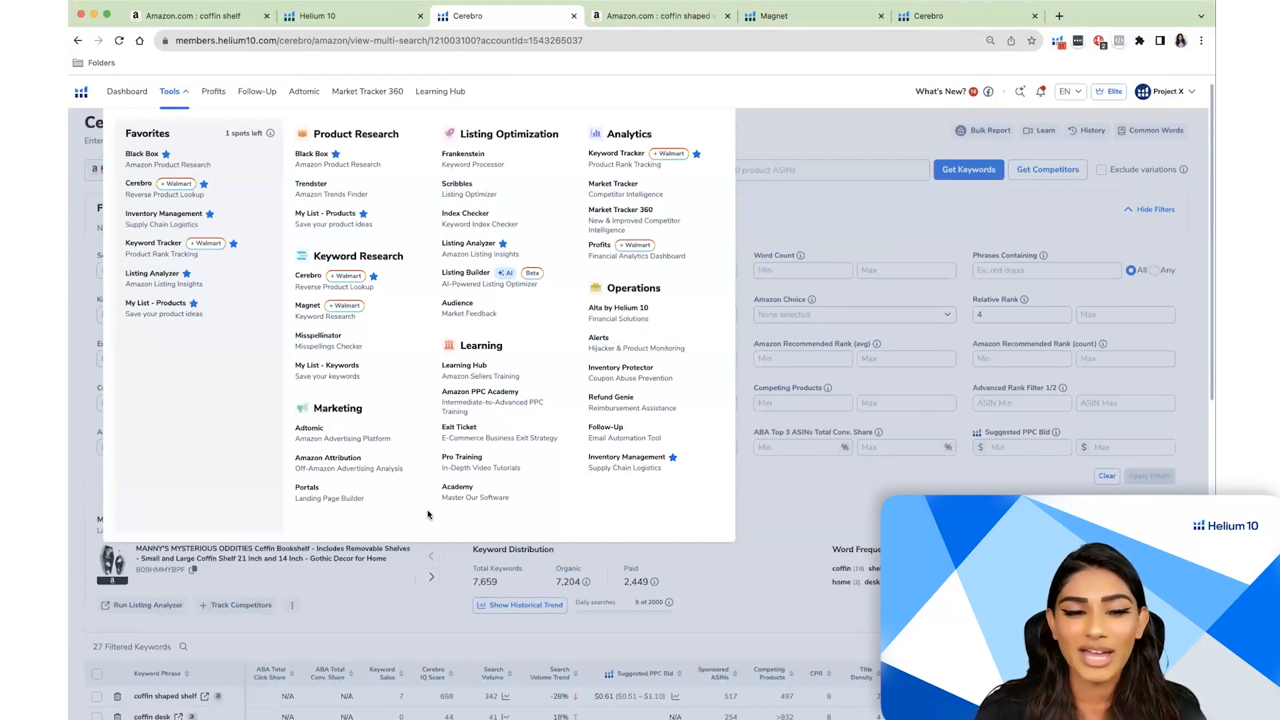
{"action": "scroll", "coordinate": [193, 306], "scroll_direction": "up", "scroll_amount": 5}
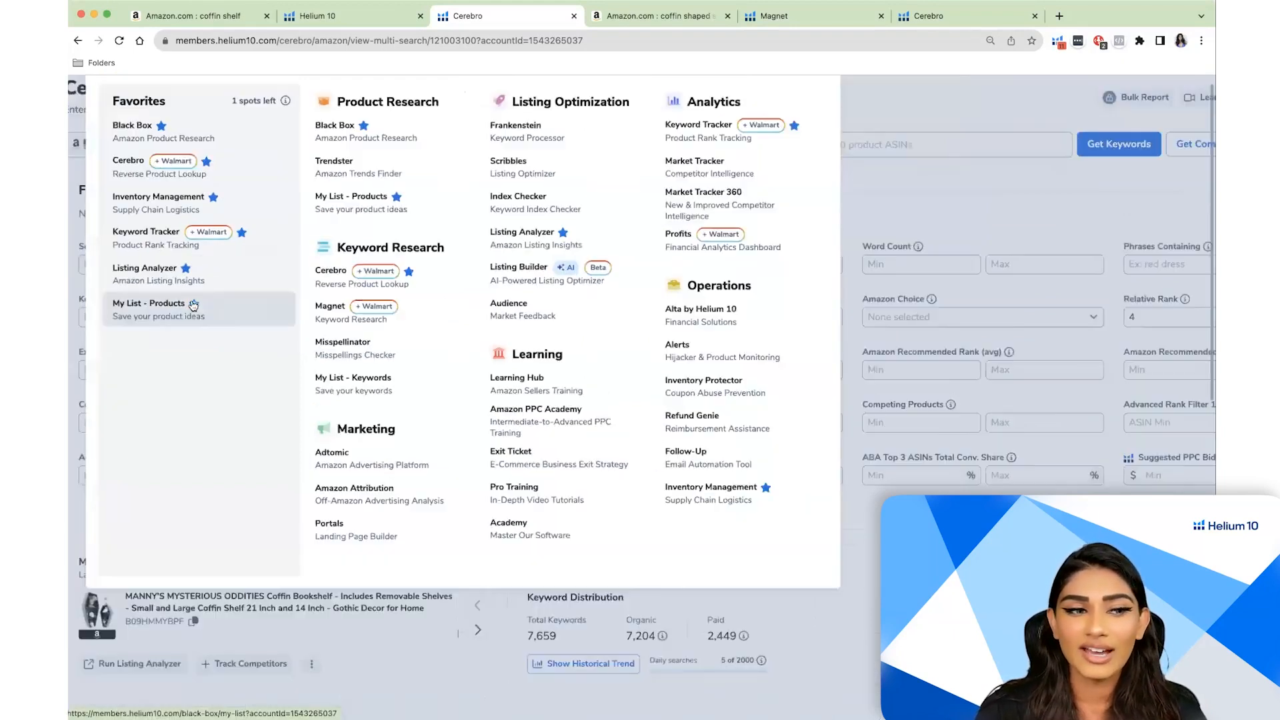
{"action": "scroll", "coordinate": [193, 305], "scroll_direction": "up", "scroll_amount": 3}
{"action": "scroll", "coordinate": [192, 305], "scroll_direction": "down", "scroll_amount": 1}
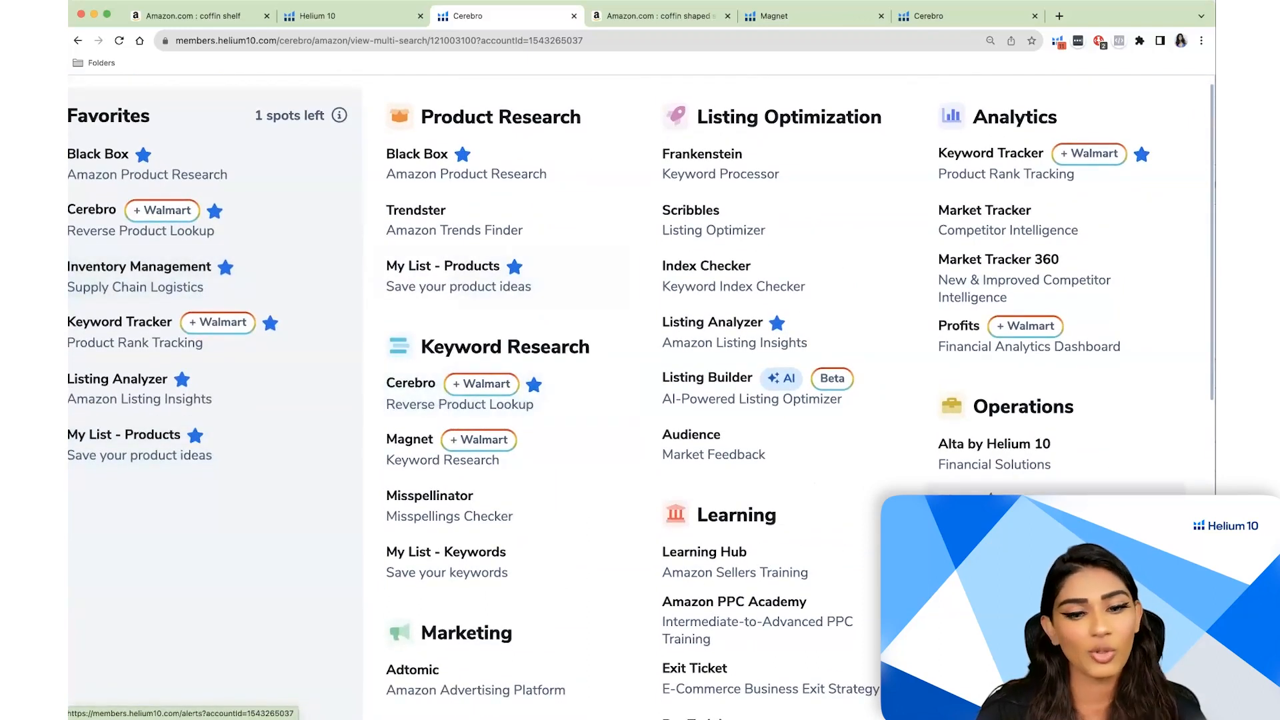
{"action": "scroll", "coordinate": [537, 656], "scroll_direction": "down", "scroll_amount": 5}
{"action": "scroll", "coordinate": [748, 574], "scroll_direction": "down", "scroll_amount": 1}
{"action": "scroll", "coordinate": [748, 575], "scroll_direction": "down", "scroll_amount": 5}
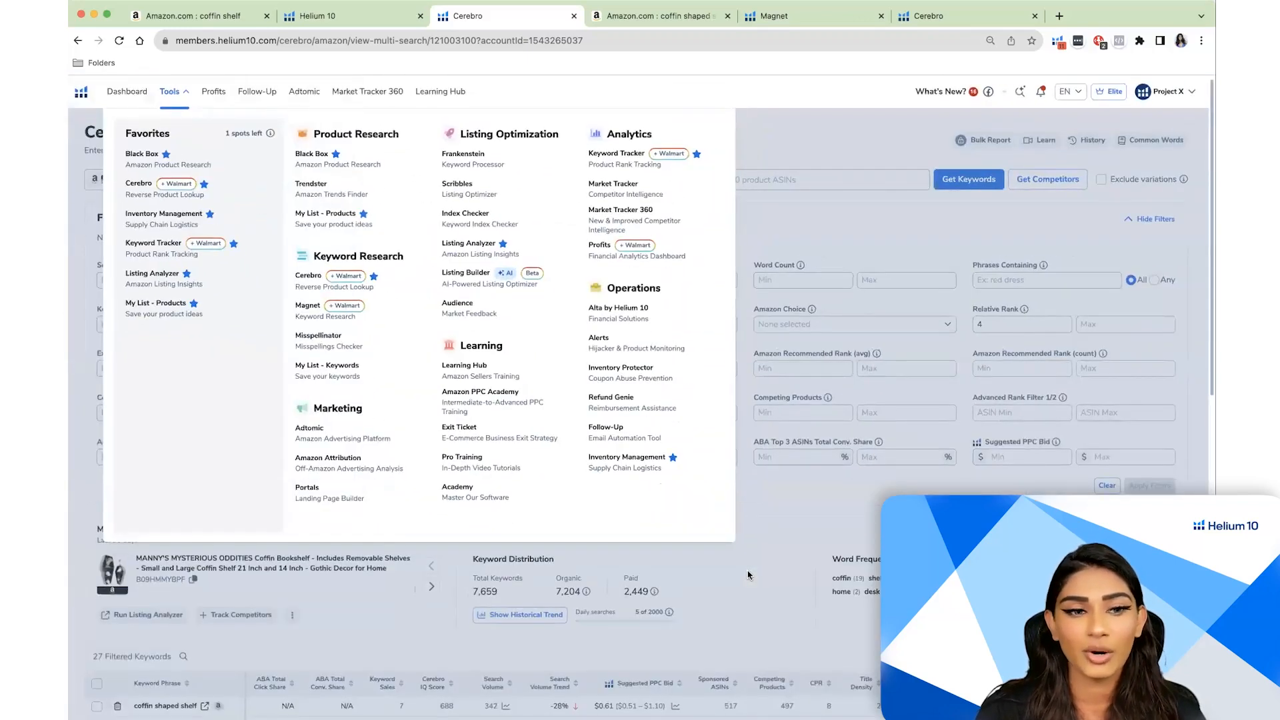